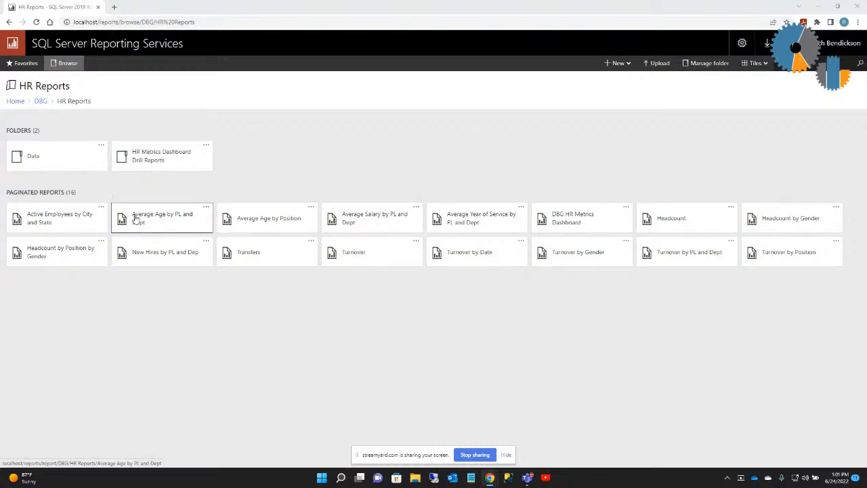
Open the DBG HR Metrics Dashboard report and drill through Headcount to the employee listing behind the 2008 headcount.
{"action": "left_click", "coordinate": [568, 228]}
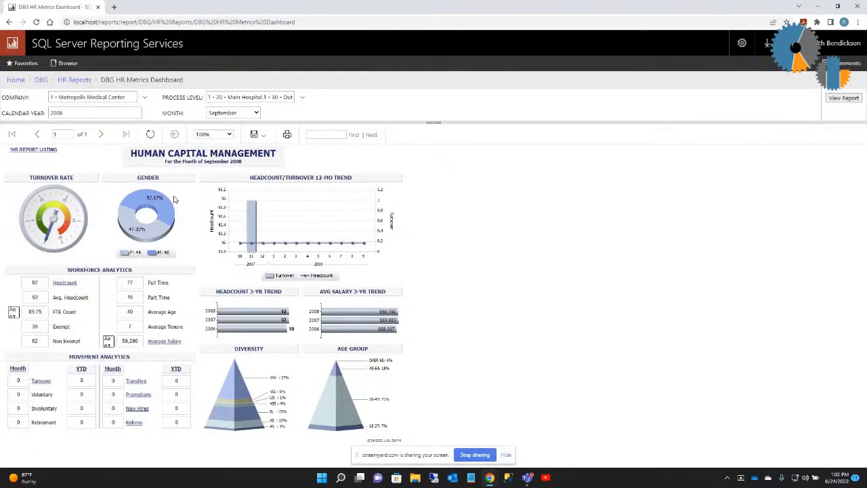
{"action": "mouse_move", "coordinate": [160, 198]}
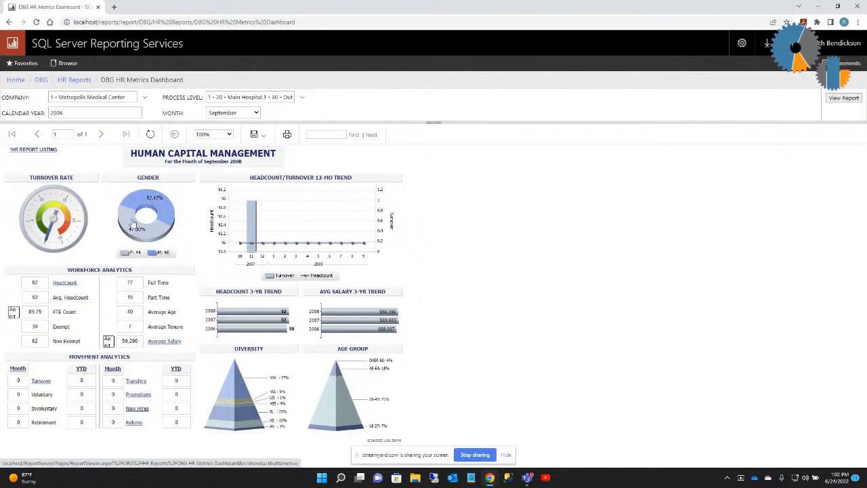
{"action": "left_click", "coordinate": [65, 284]}
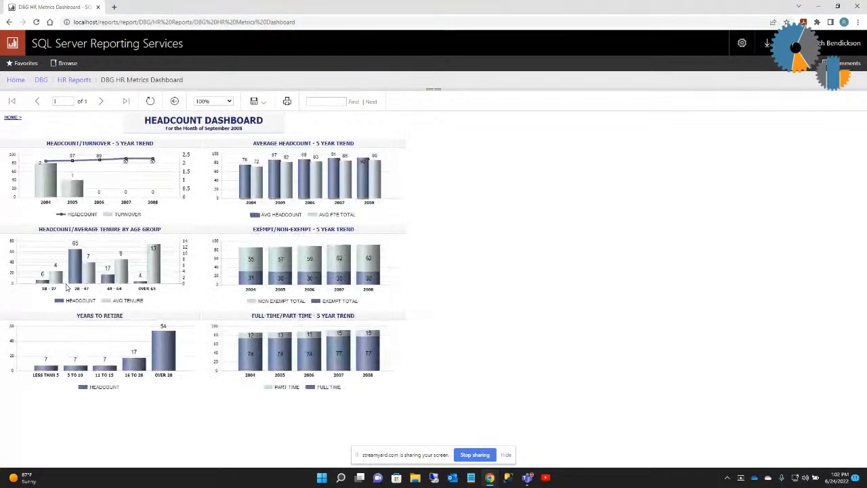
{"action": "left_click", "coordinate": [153, 162]}
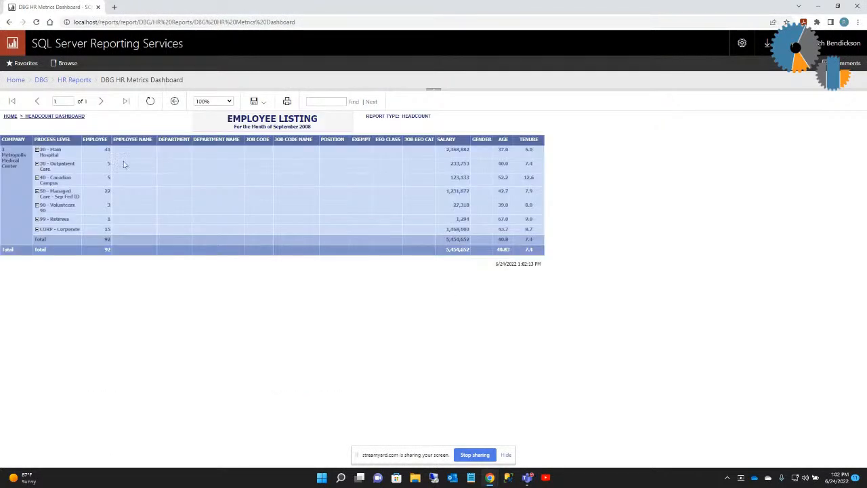
Expand and collapse the employee details for 20 - Main Hospital, and return to the HR Reports folder.
{"action": "left_click", "coordinate": [37, 150]}
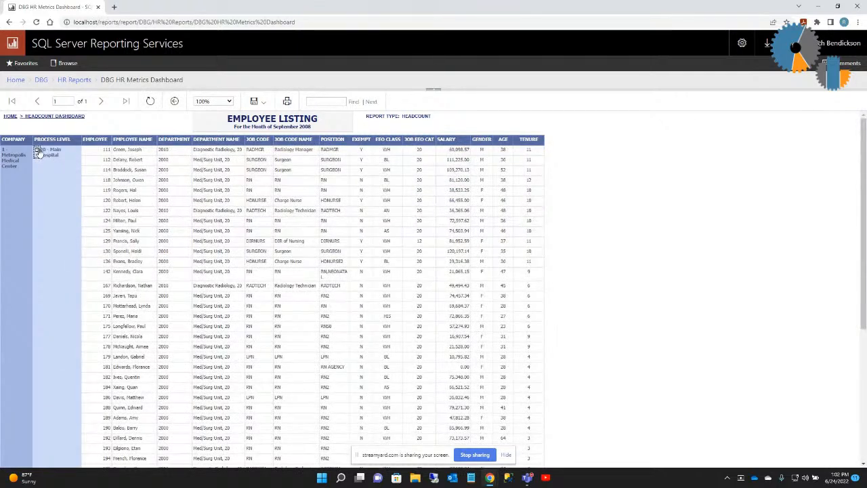
{"action": "left_click", "coordinate": [37, 150]}
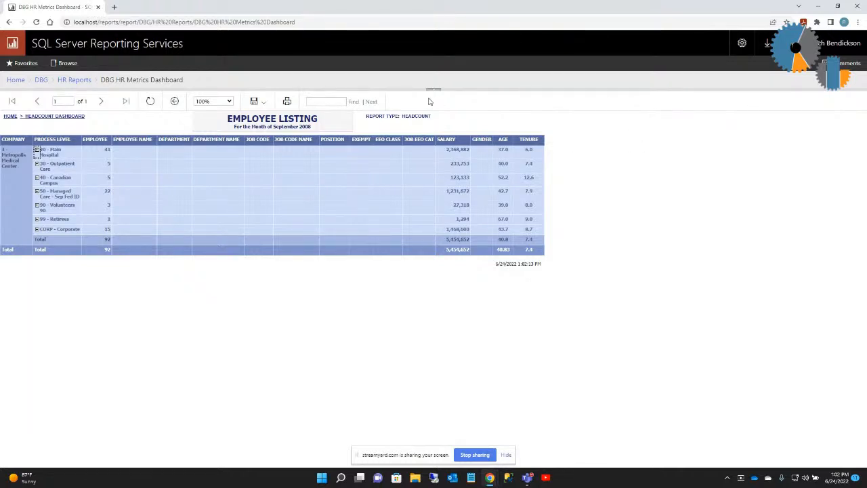
{"action": "left_click", "coordinate": [73, 81]}
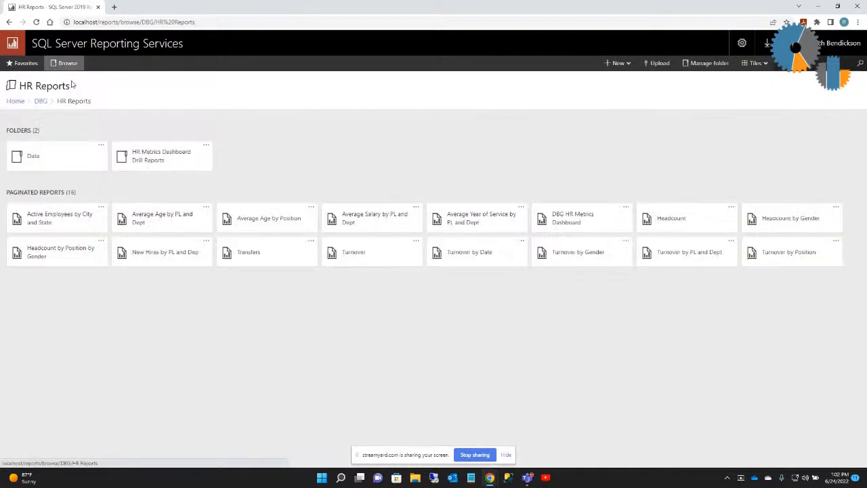
Create a new paginated report in Microsoft Report Builder using the Table or Matrix Wizard.
{"action": "left_click", "coordinate": [629, 65]}
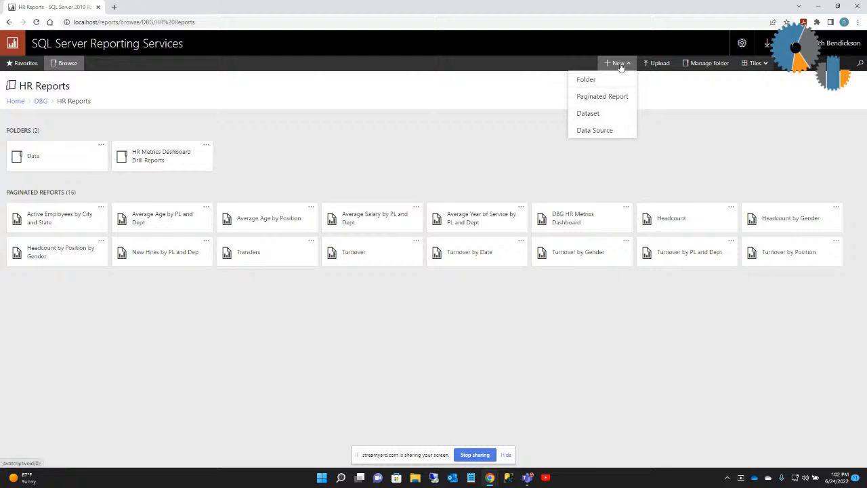
{"action": "left_click", "coordinate": [615, 98]}
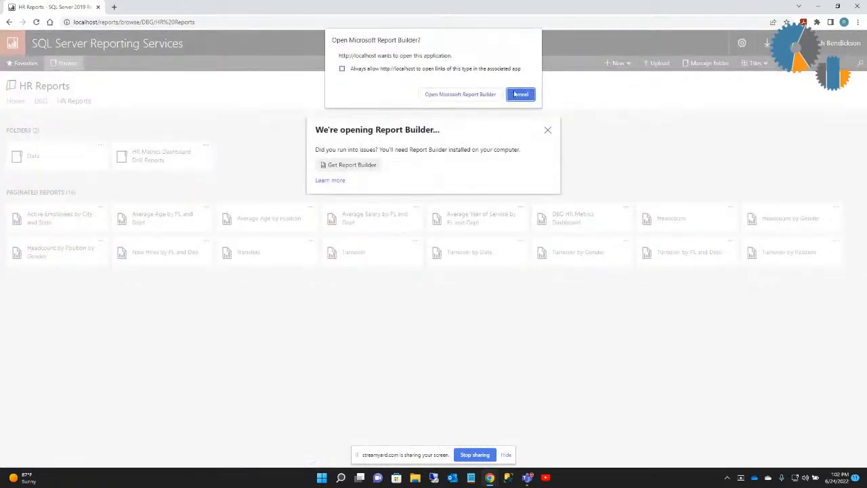
{"action": "left_click", "coordinate": [478, 92]}
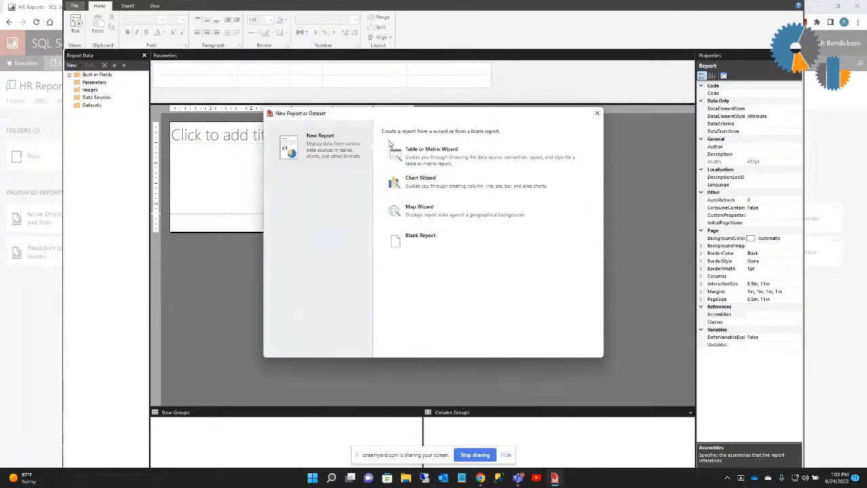
{"action": "left_click", "coordinate": [431, 158]}
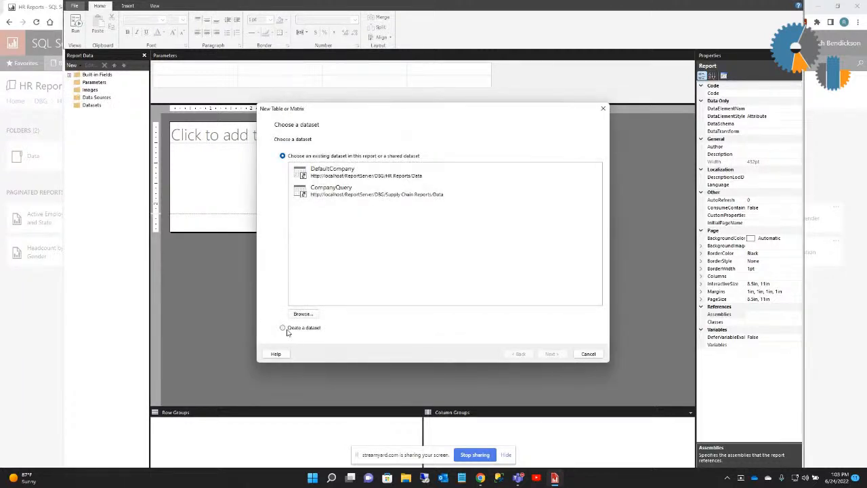
Choose to create a new dataset that uses the DBG_HR data source connection, and proceed to the query design.
{"action": "left_click", "coordinate": [283, 329]}
{"action": "left_click", "coordinate": [551, 354]}
{"action": "left_click", "coordinate": [347, 271]}
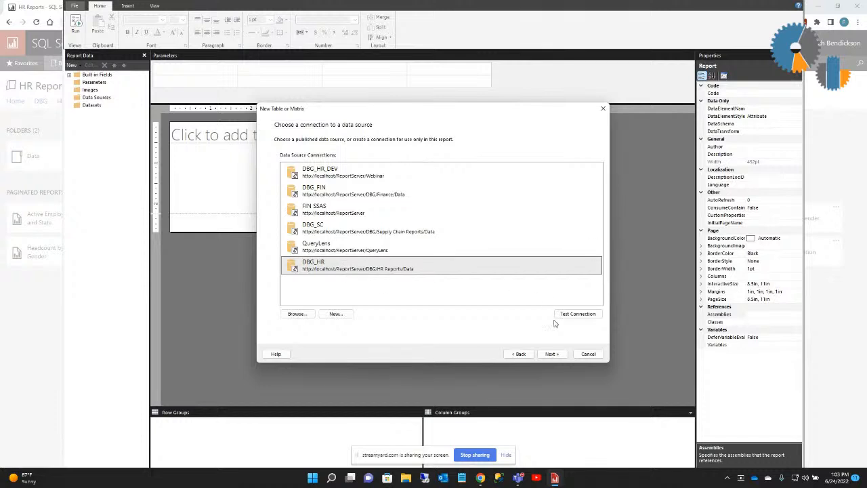
{"action": "left_click", "coordinate": [548, 356]}
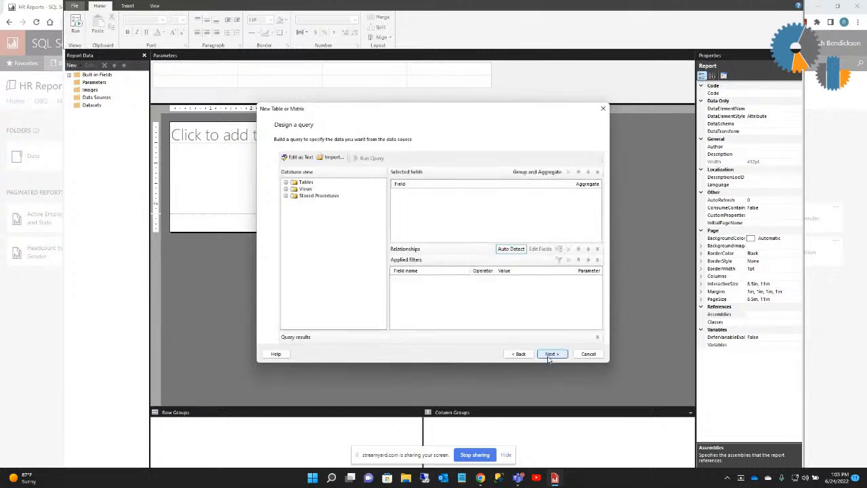
Find the RPT_EMPLOYEECENSUS_ASOF table in the database view and expand its field list.
{"action": "left_click", "coordinate": [285, 183]}
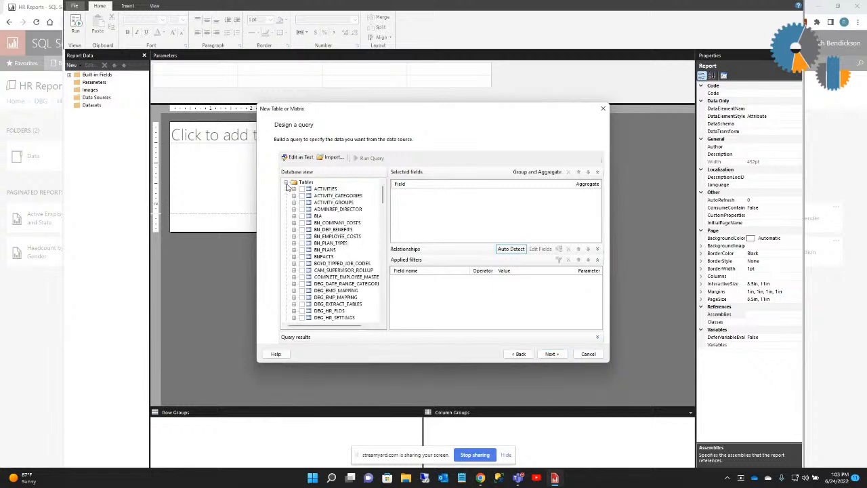
{"action": "left_click_drag", "start_coordinate": [383, 195], "coordinate": [383, 309]}
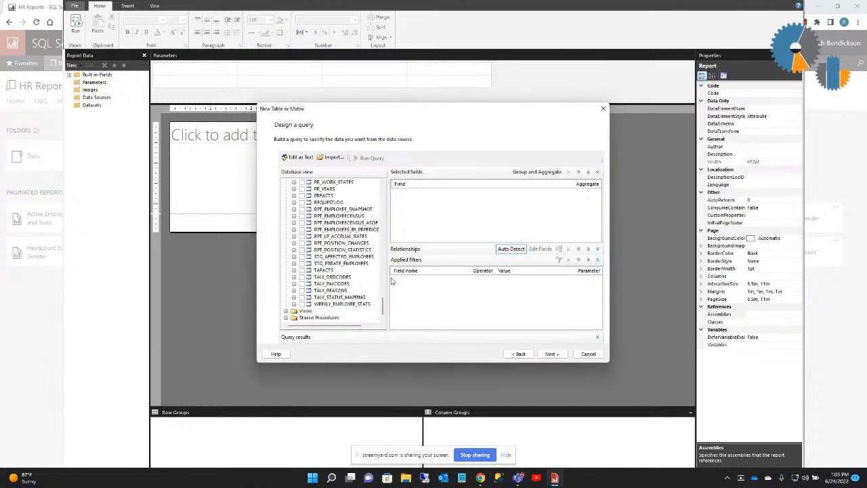
{"action": "left_click_drag", "start_coordinate": [389, 278], "coordinate": [401, 275]}
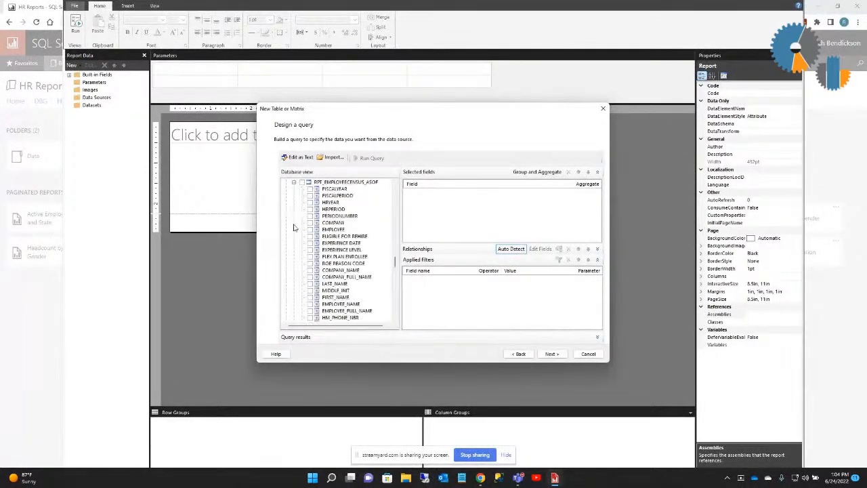
{"action": "left_click", "coordinate": [293, 223]}
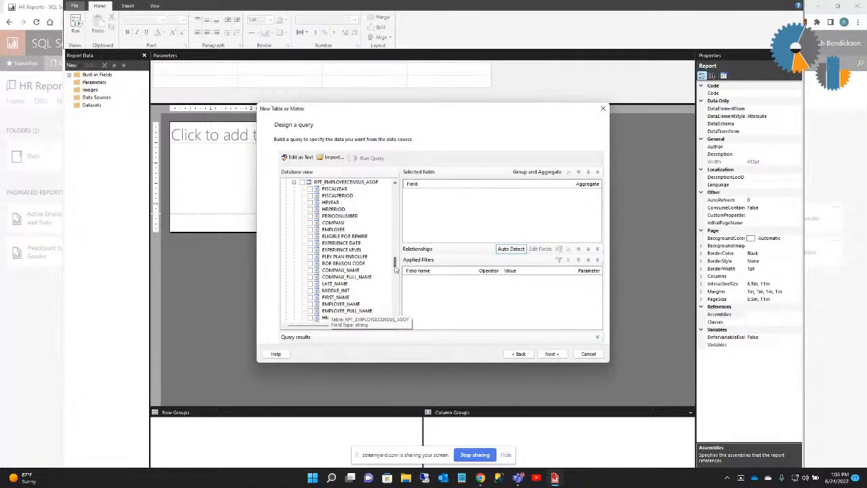
Add the PROCESS_LEVEL_FULL_NAME, DEPARTMENT_FULL_NAME and EMPLOYEE_FULL_NAME fields to the query.
{"action": "left_click_drag", "start_coordinate": [396, 264], "coordinate": [396, 280]}
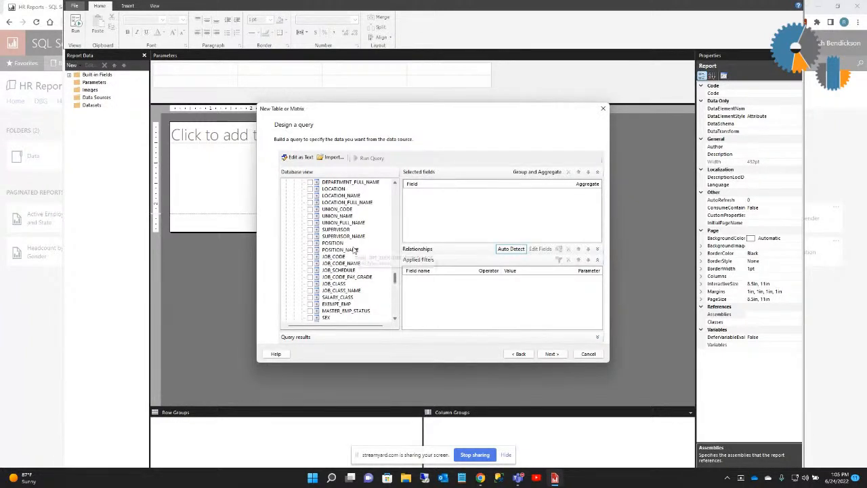
{"action": "scroll", "coordinate": [353, 251], "scroll_direction": "up", "scroll_amount": 4}
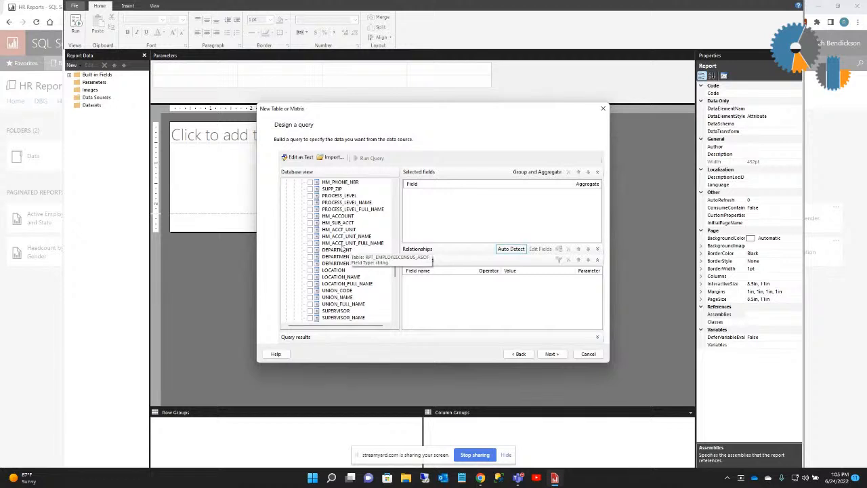
{"action": "left_click", "coordinate": [310, 210]}
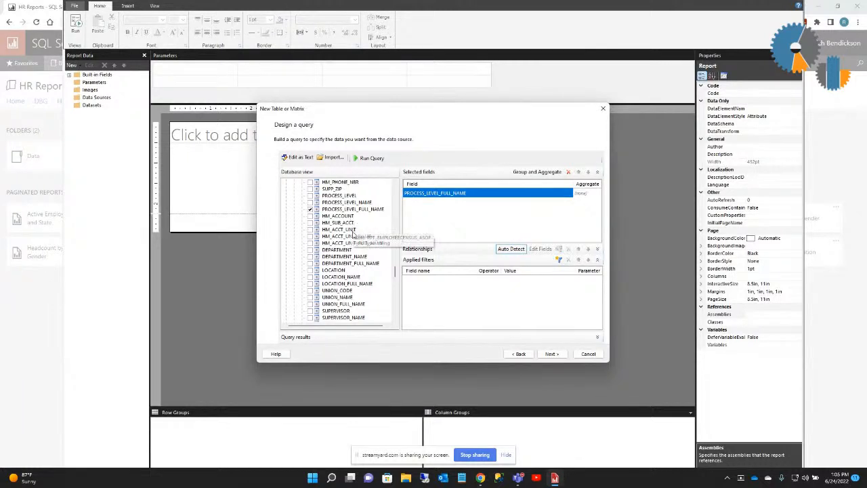
{"action": "left_click", "coordinate": [311, 264]}
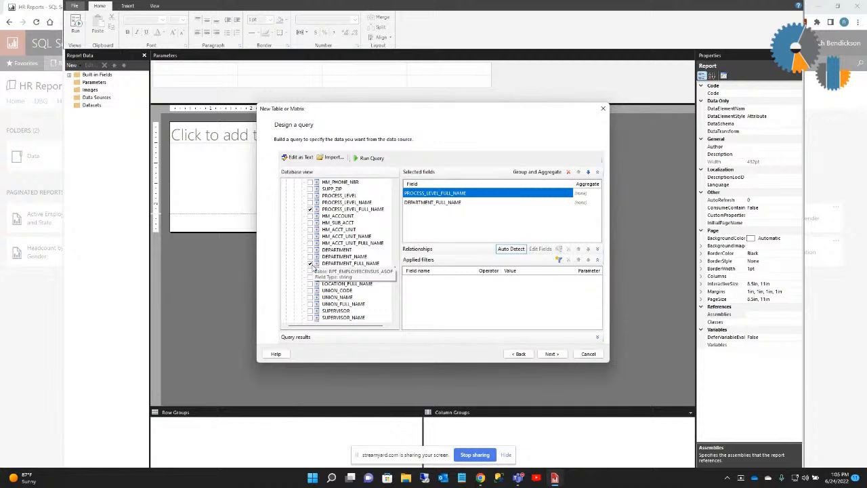
{"action": "scroll", "coordinate": [313, 269], "scroll_direction": "down", "scroll_amount": 1}
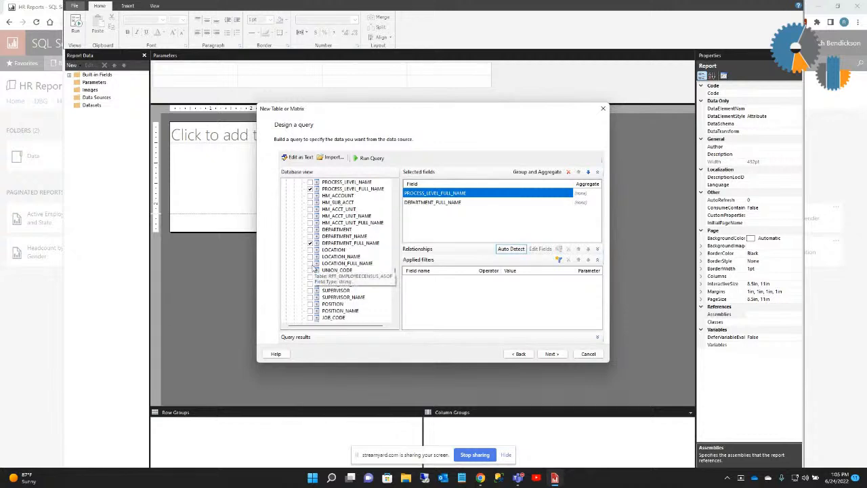
{"action": "scroll", "coordinate": [314, 269], "scroll_direction": "down", "scroll_amount": 1}
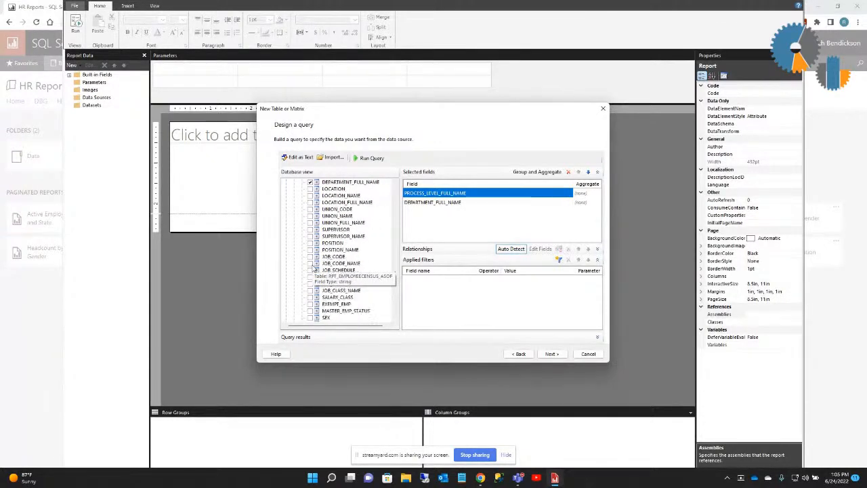
{"action": "scroll", "coordinate": [314, 269], "scroll_direction": "up", "scroll_amount": 3}
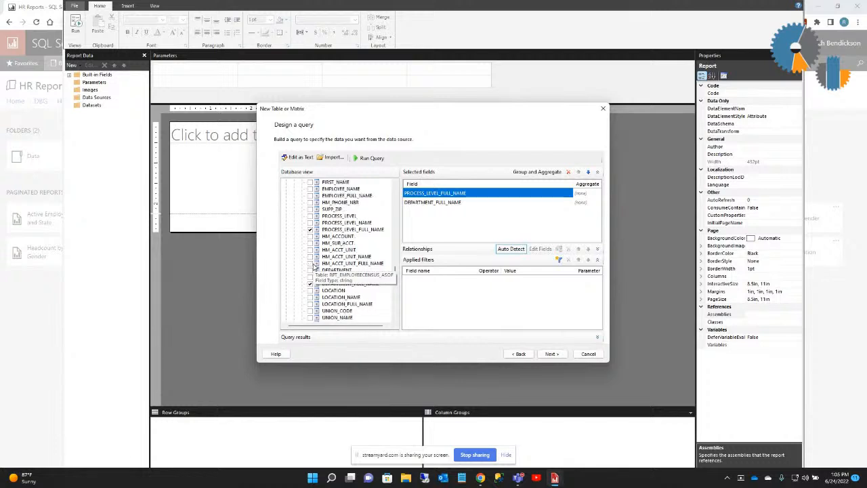
{"action": "left_click", "coordinate": [311, 196]}
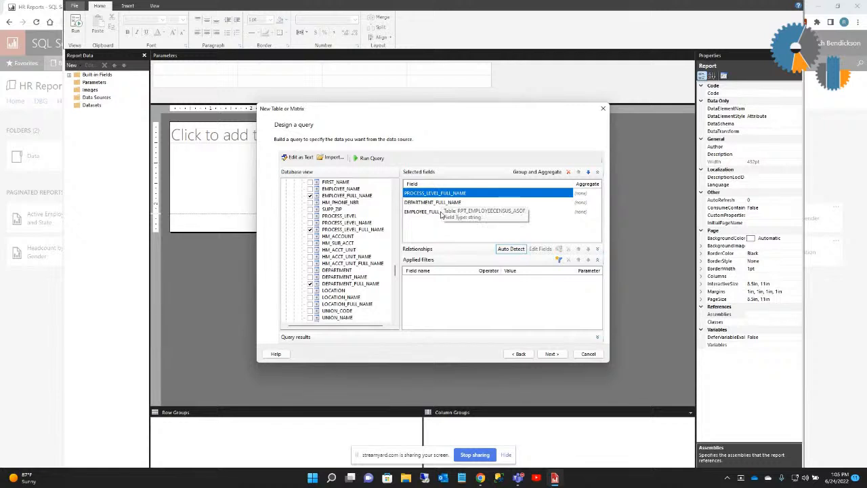
Add the EOM_RECORDSTATUS_EFF field from the employee census table to the query's selected fields.
{"action": "scroll", "coordinate": [338, 303], "scroll_direction": "down", "scroll_amount": 8}
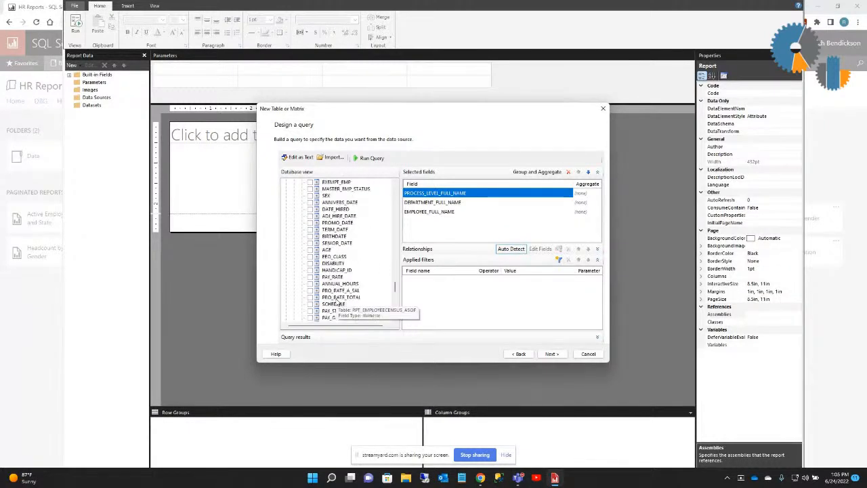
{"action": "scroll", "coordinate": [337, 303], "scroll_direction": "down", "scroll_amount": 1}
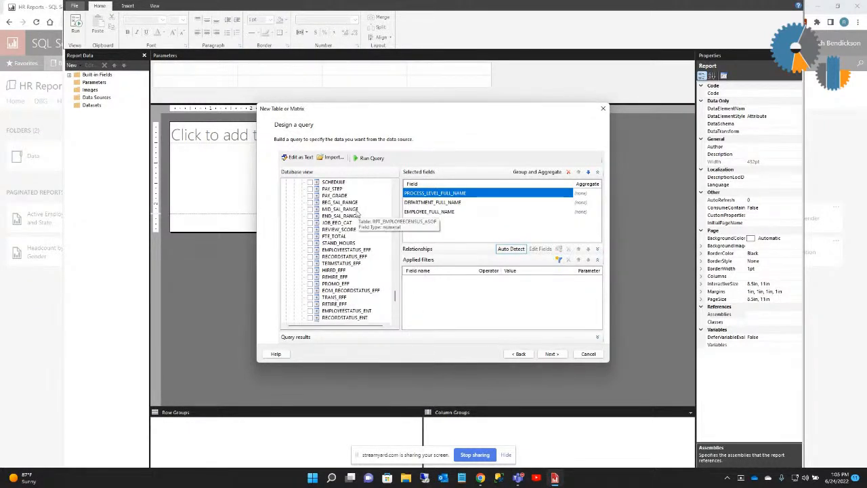
{"action": "scroll", "coordinate": [362, 249], "scroll_direction": "down", "scroll_amount": 1}
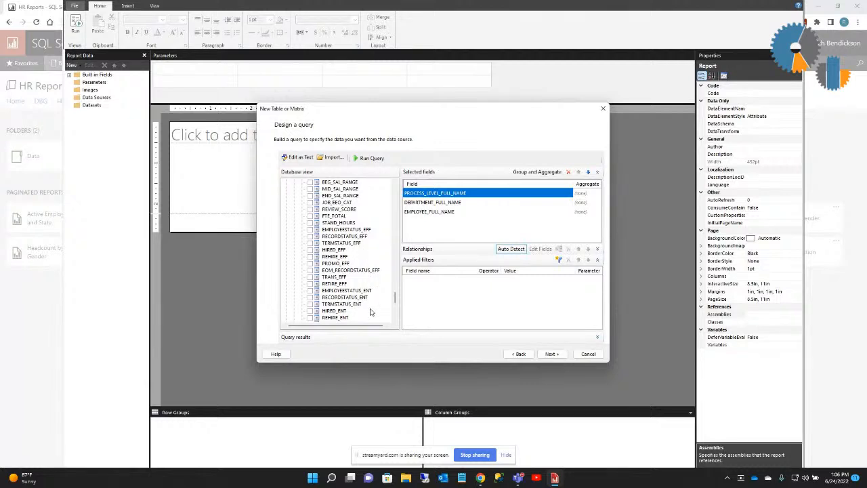
{"action": "left_click", "coordinate": [311, 271]}
Add a query filter requiring that EOM_RECORDSTATUS_EFF is 1.
{"action": "left_click", "coordinate": [558, 260]}
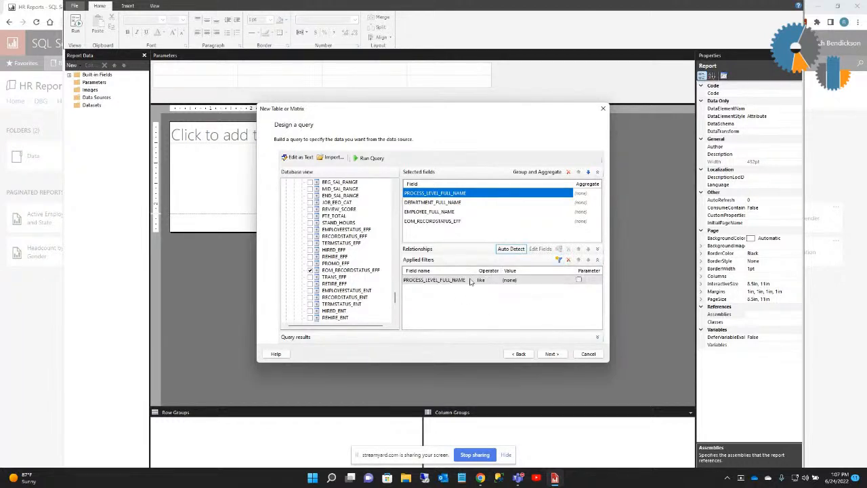
{"action": "left_click", "coordinate": [470, 280]}
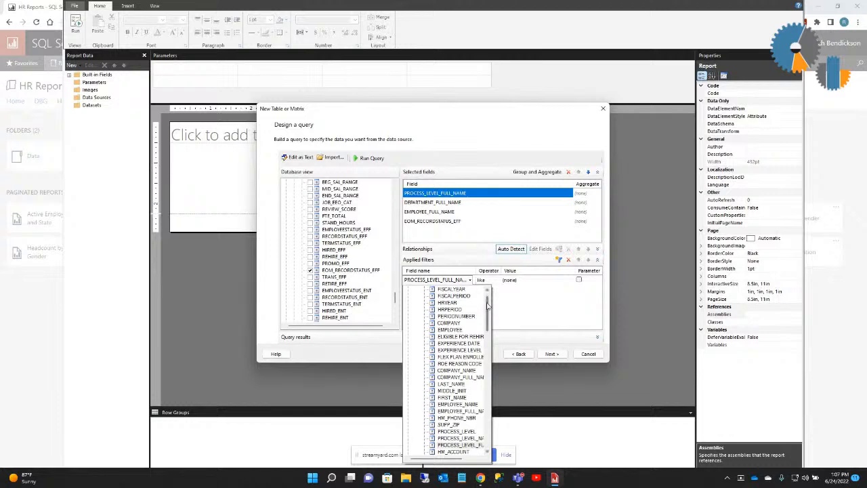
{"action": "left_click_drag", "start_coordinate": [487, 306], "coordinate": [498, 404]}
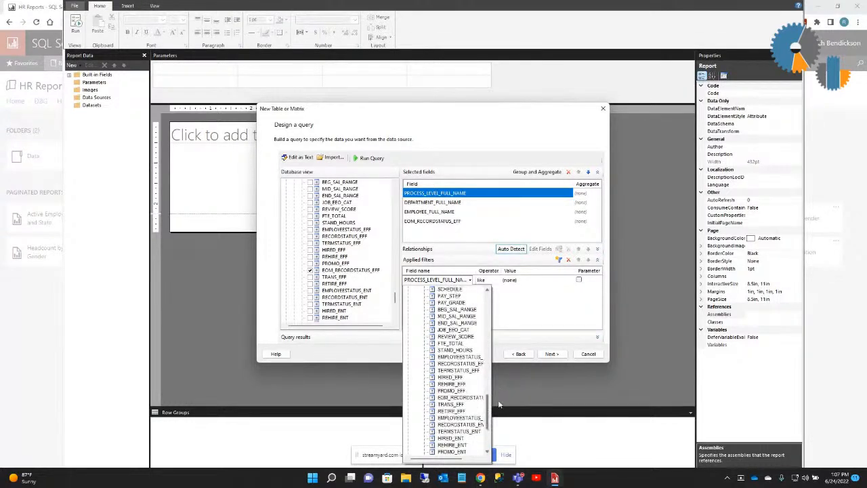
{"action": "left_click", "coordinate": [460, 398]}
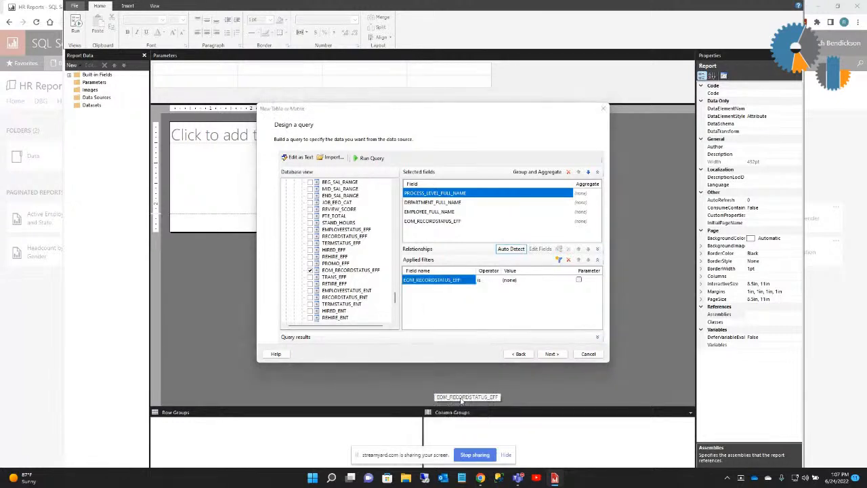
{"action": "left_click", "coordinate": [515, 280]}
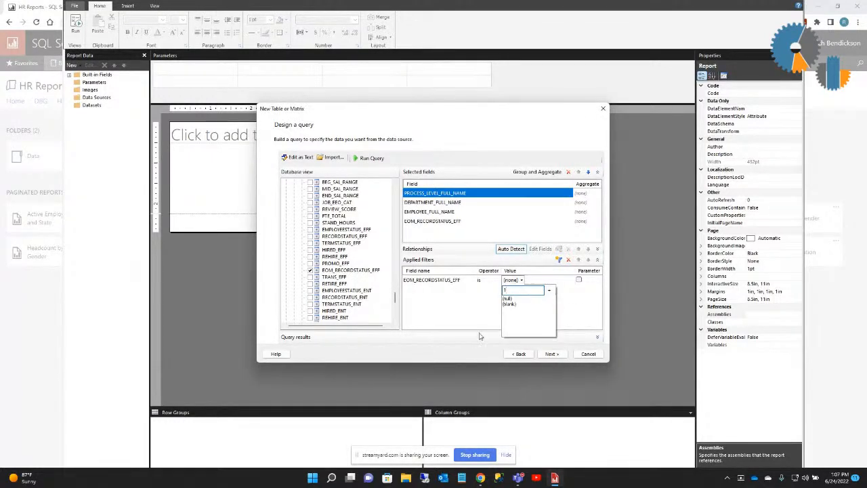
{"action": "key", "text": "Return"}
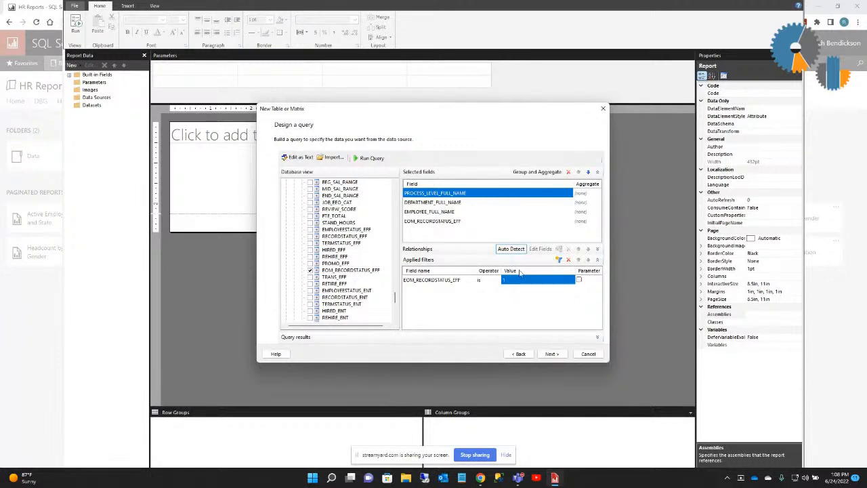
Add a query filter on HRYEAR with the operator is, and make it a report parameter.
{"action": "left_click", "coordinate": [560, 262]}
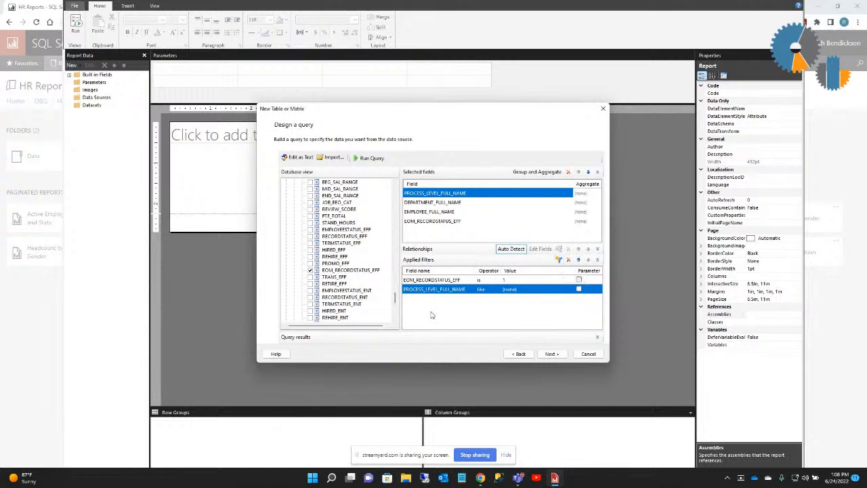
{"action": "left_click", "coordinate": [436, 289]}
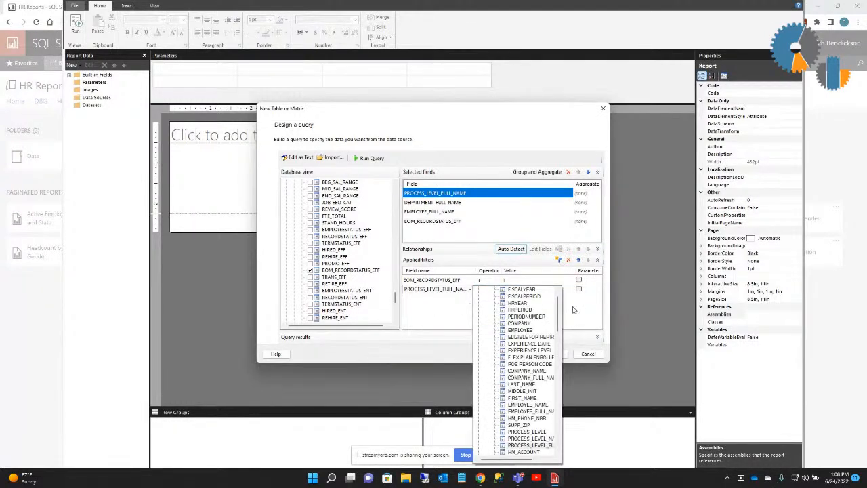
{"action": "left_click", "coordinate": [524, 303]}
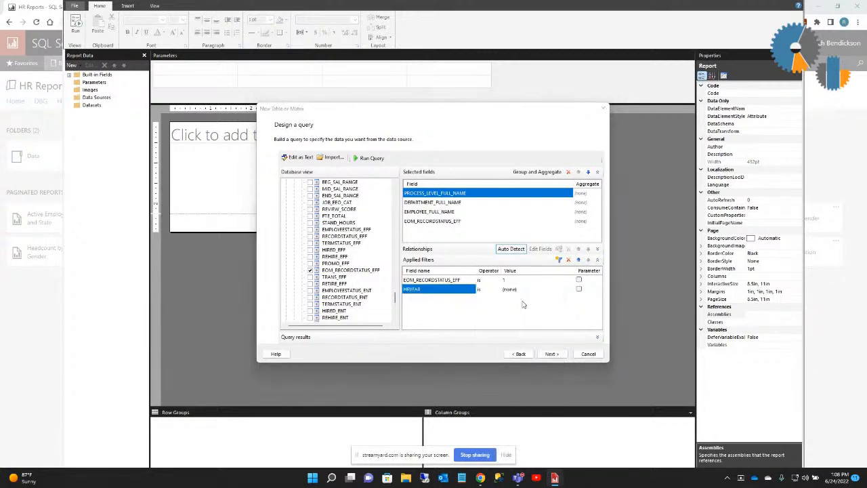
{"action": "left_click", "coordinate": [579, 290]}
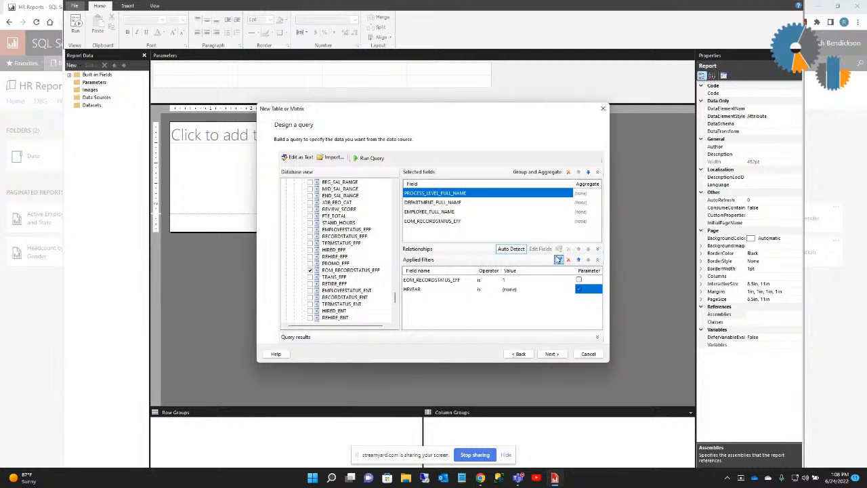
Add an HRPERIOD filter to the query as a report parameter and proceed to arranging the fields.
{"action": "left_click", "coordinate": [558, 260]}
{"action": "left_click", "coordinate": [444, 298]}
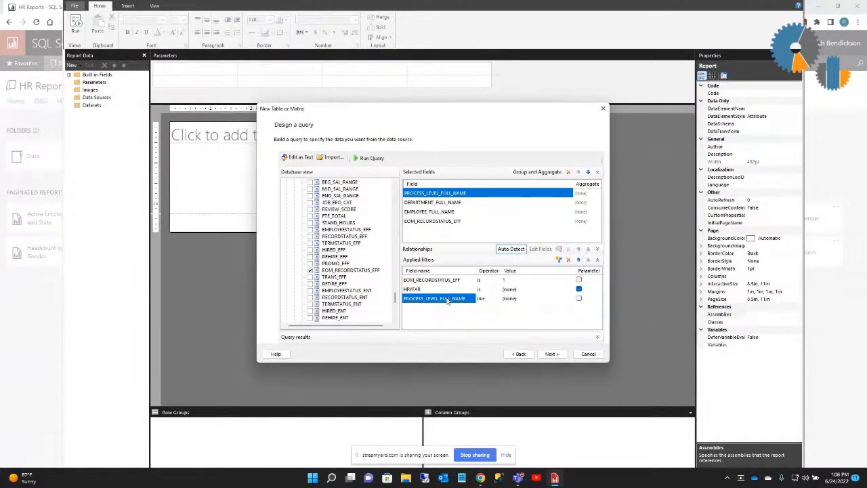
{"action": "left_click", "coordinate": [517, 313]}
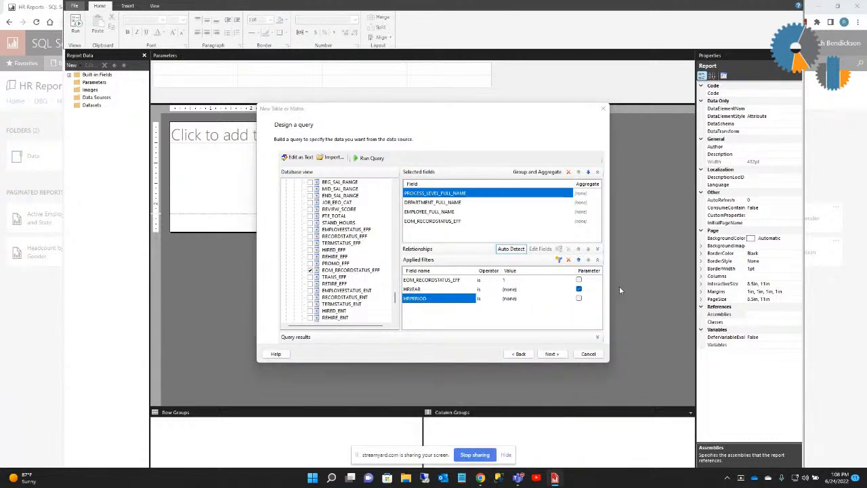
{"action": "left_click", "coordinate": [579, 299]}
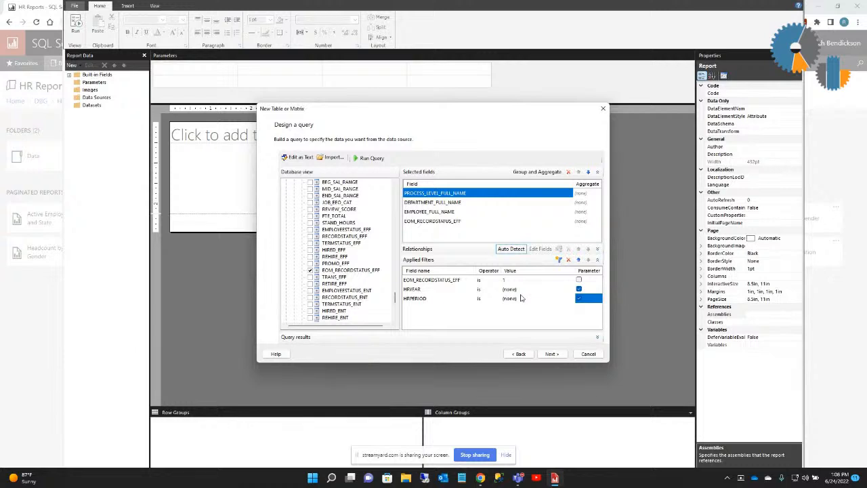
{"action": "left_click", "coordinate": [548, 354]}
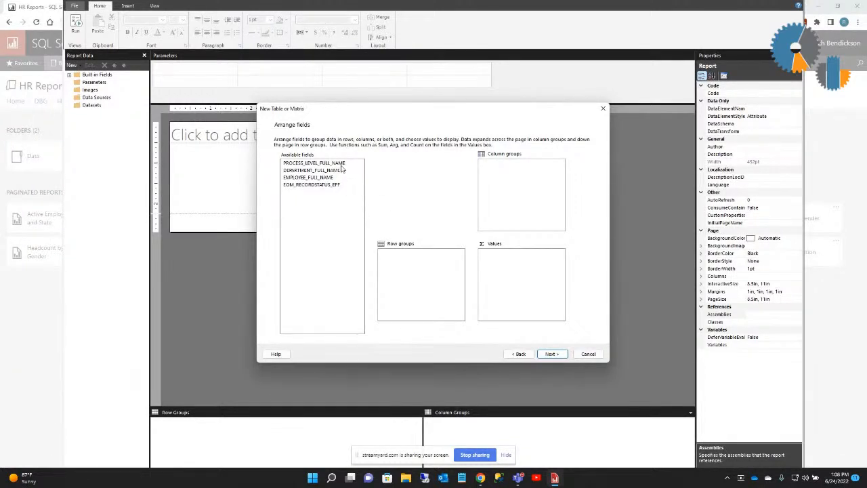
Set PROCESS_LEVEL_FULL_NAME, DEPARTMENT_FULL_NAME and EMPLOYEE_FULL_NAME as row groups, and the sum of EOM_RECORDSTATUS_EFF as the value.
{"action": "left_click", "coordinate": [342, 165]}
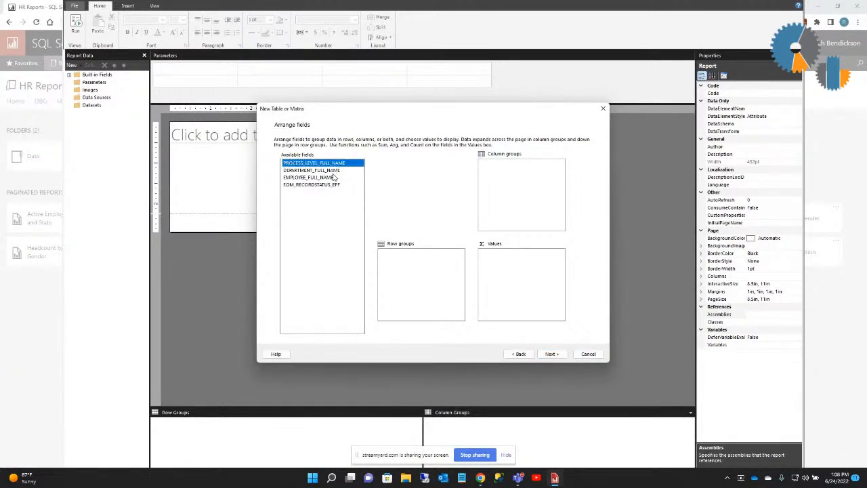
{"action": "left_click", "coordinate": [333, 177], "text": "shift"}
{"action": "left_click_drag", "start_coordinate": [333, 177], "coordinate": [407, 288]}
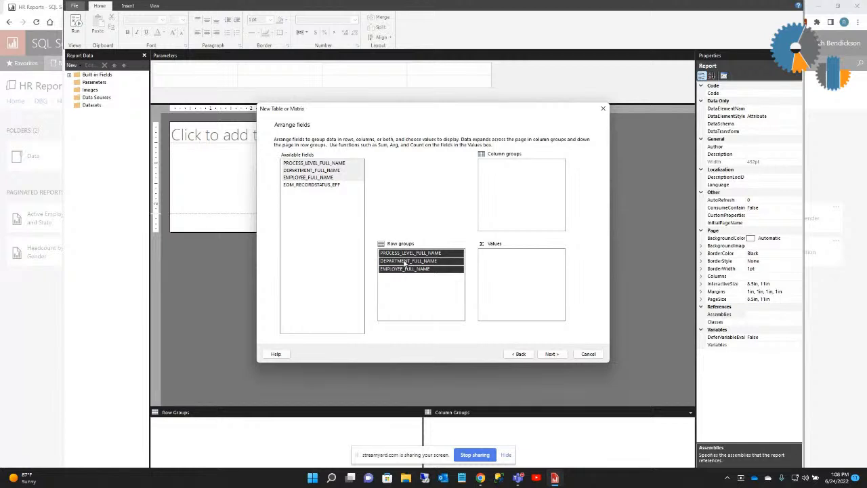
{"action": "left_click", "coordinate": [324, 186]}
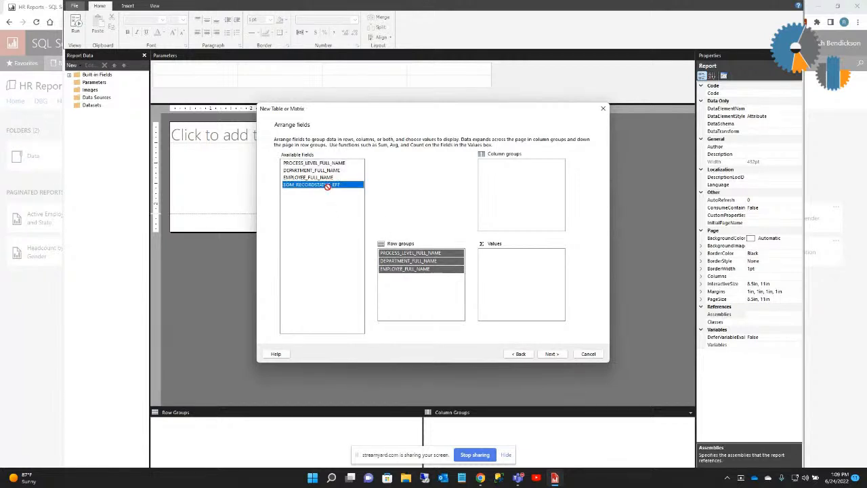
{"action": "left_click_drag", "start_coordinate": [324, 185], "coordinate": [515, 270]}
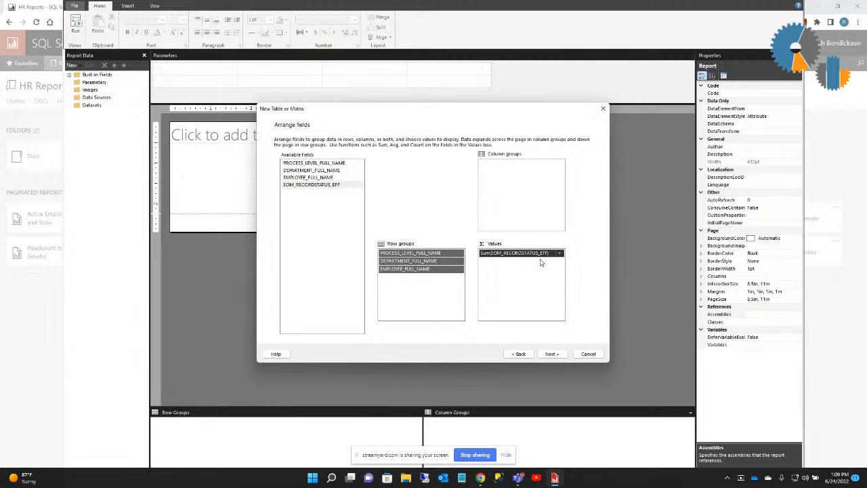
Keep the blocked layout with subtotals below and expandable groups, finish the table wizard and return to the report design.
{"action": "left_click", "coordinate": [546, 353]}
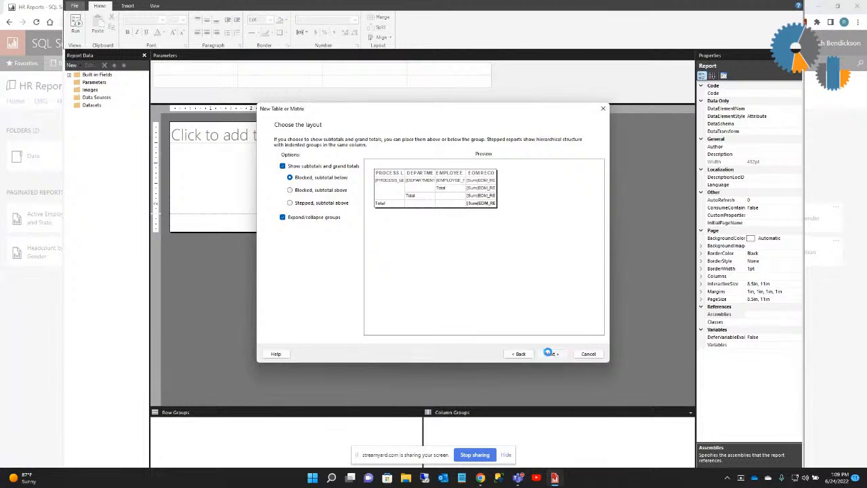
{"action": "left_click", "coordinate": [549, 353]}
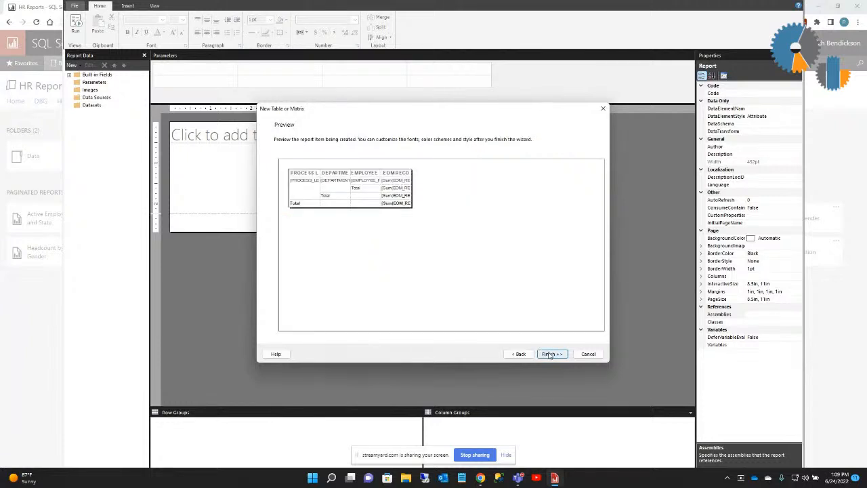
{"action": "left_click", "coordinate": [550, 354]}
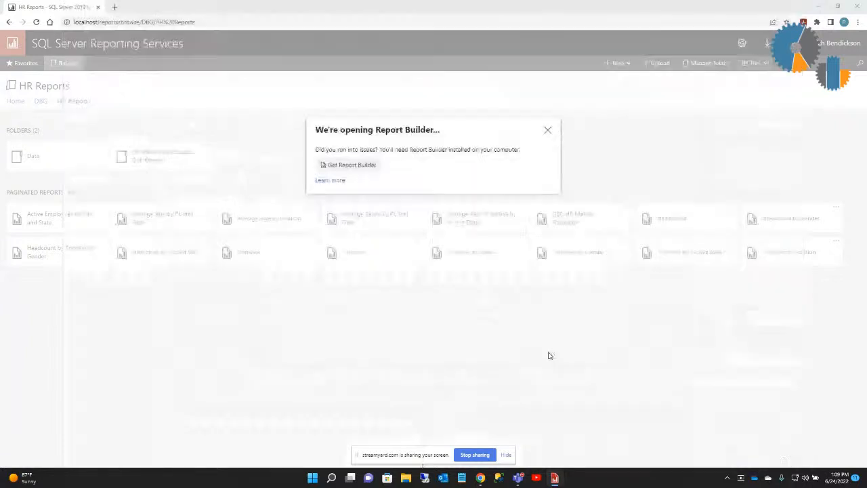
{"action": "left_click", "coordinate": [550, 478]}
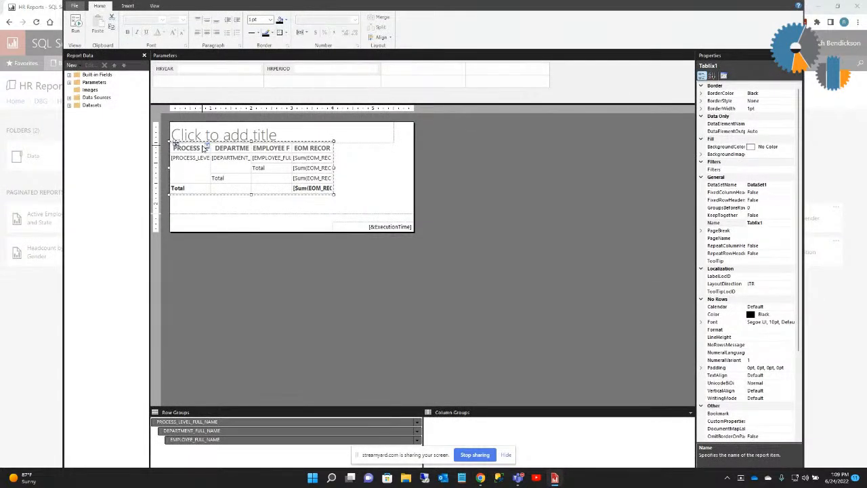
Widen the process level, department and employee name columns so their full headings and fields fit.
{"action": "left_click", "coordinate": [175, 144]}
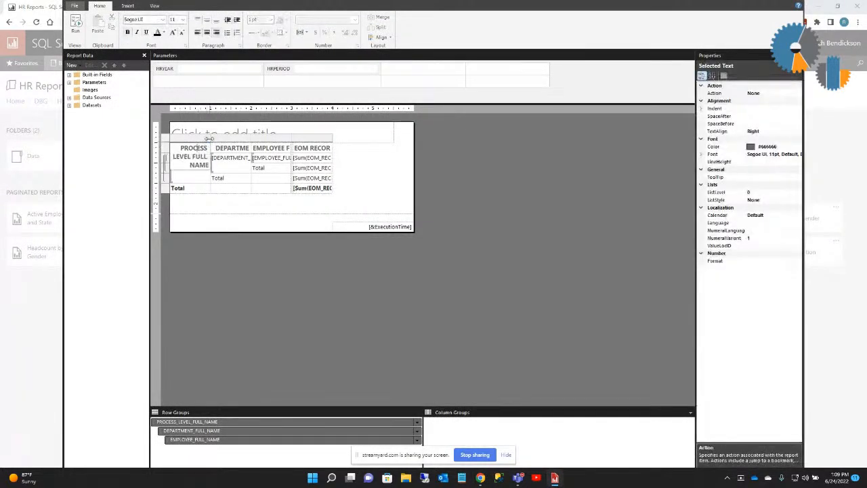
{"action": "left_click_drag", "start_coordinate": [210, 139], "coordinate": [306, 140]}
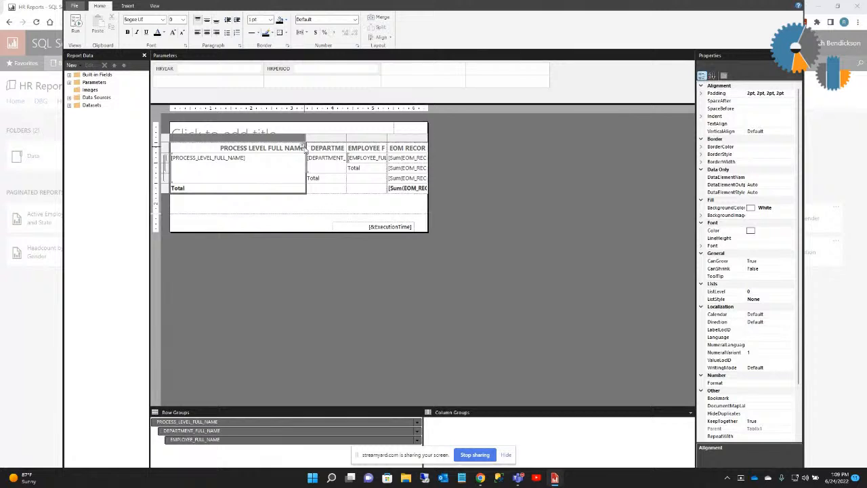
{"action": "left_click", "coordinate": [346, 137]}
{"action": "left_click_drag", "start_coordinate": [346, 137], "coordinate": [461, 137]}
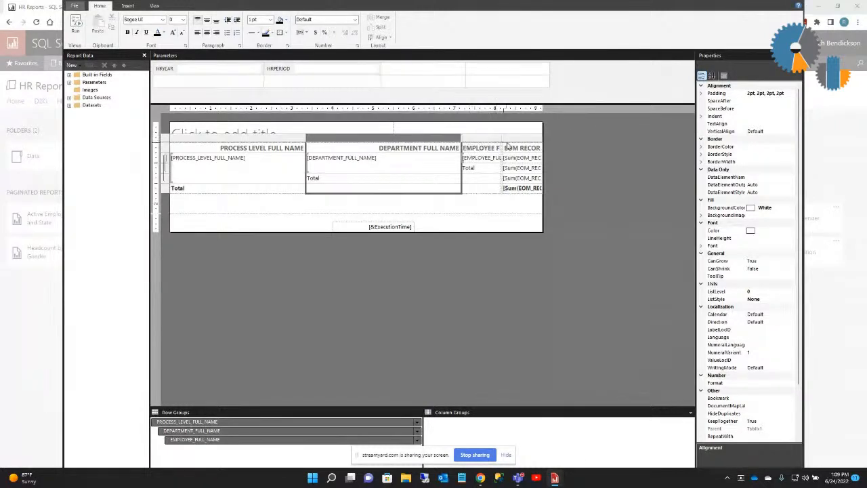
{"action": "left_click_drag", "start_coordinate": [502, 137], "coordinate": [599, 144]}
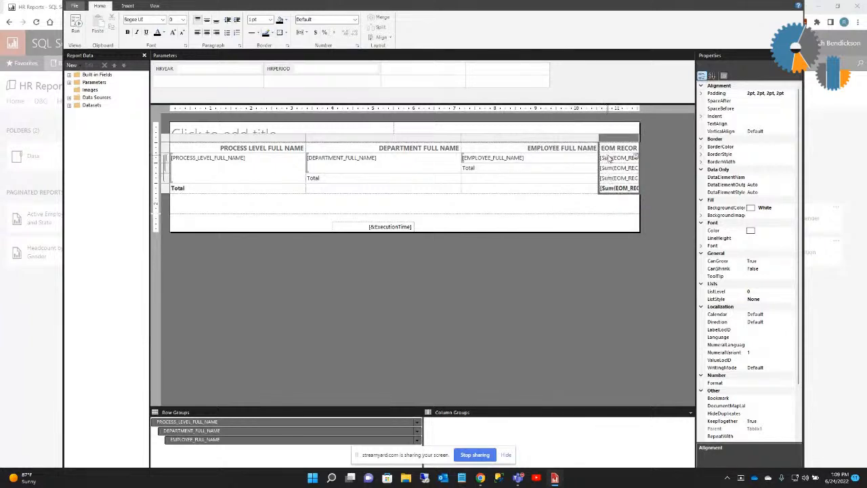
{"action": "left_click", "coordinate": [609, 157]}
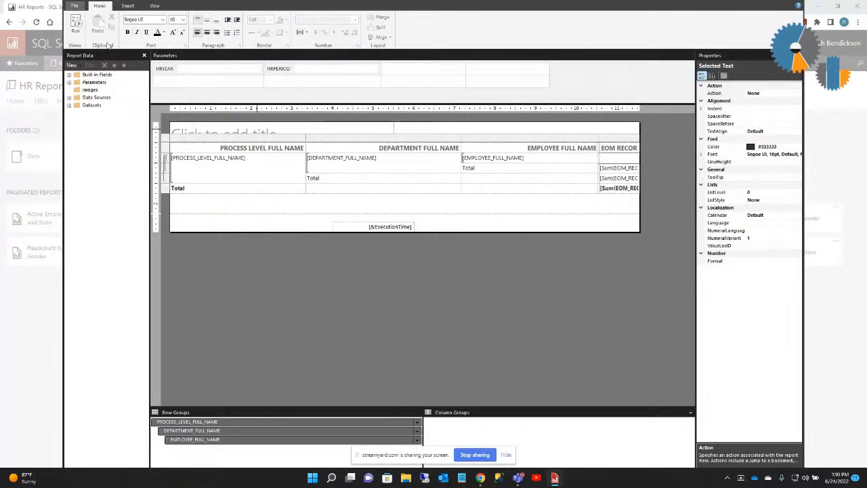
Run the report with HRYEAR 2010 and HRPERIOD 4.
{"action": "left_click", "coordinate": [77, 24]}
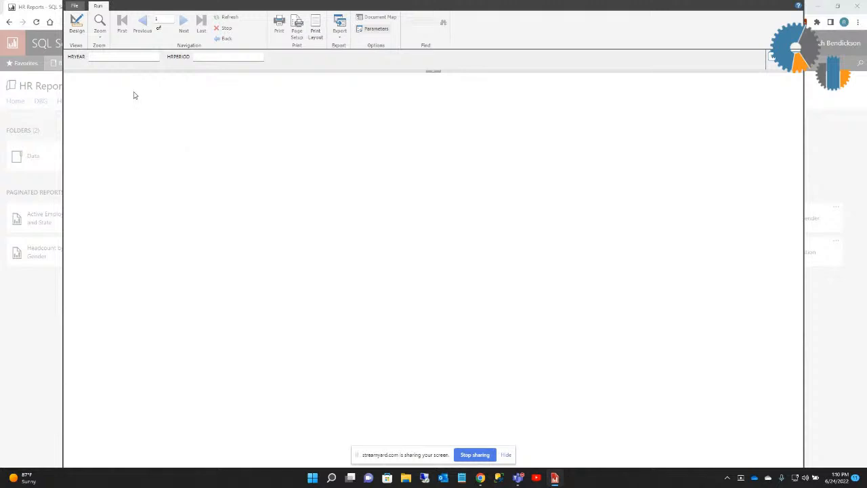
{"action": "left_click", "coordinate": [126, 59]}
{"action": "type", "text": "2010"}
{"action": "left_click", "coordinate": [208, 55]}
{"action": "type", "text": "4"}
{"action": "left_click", "coordinate": [772, 57]}
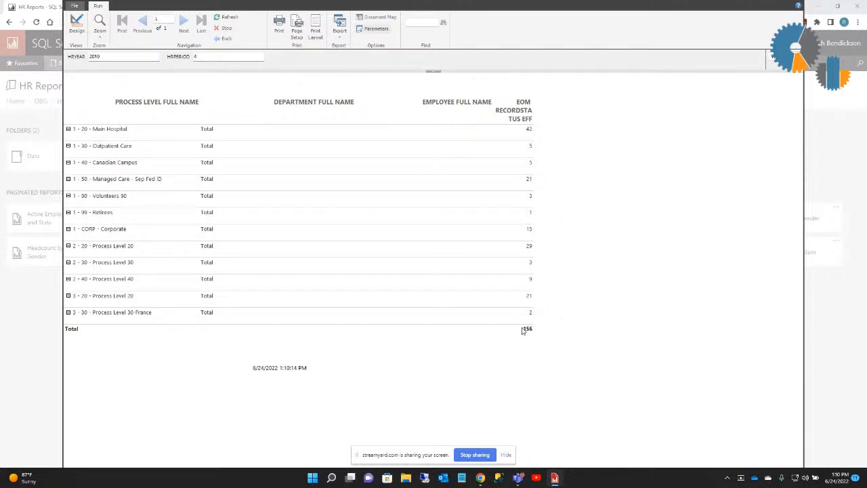
Expand the Main Hospital process level and its Med/Surg Unit department to inspect the employees, and collapse both groups again.
{"action": "left_click", "coordinate": [69, 130]}
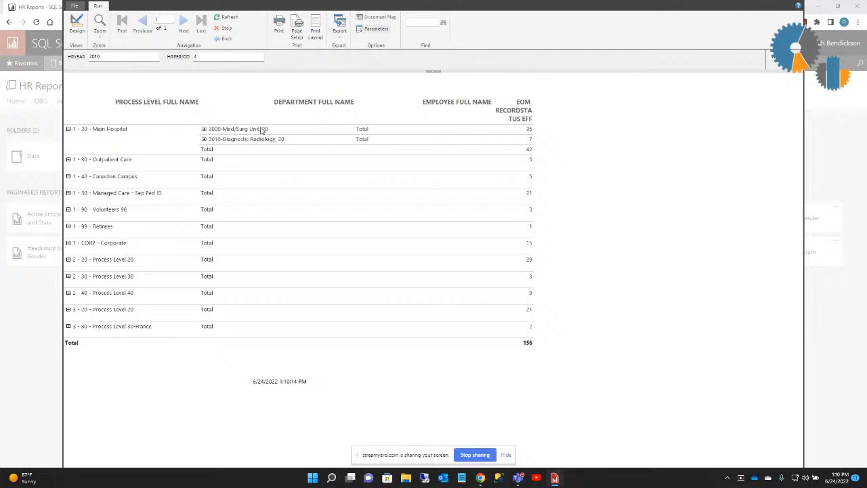
{"action": "left_click", "coordinate": [205, 129]}
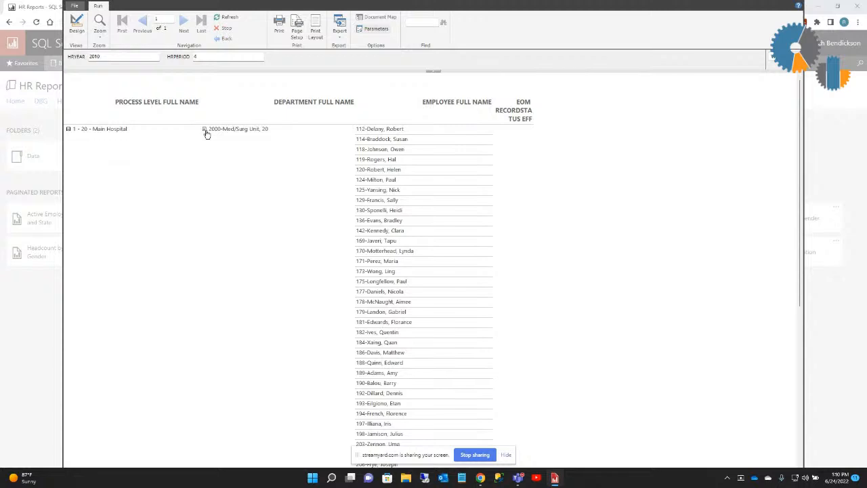
{"action": "left_click", "coordinate": [205, 129]}
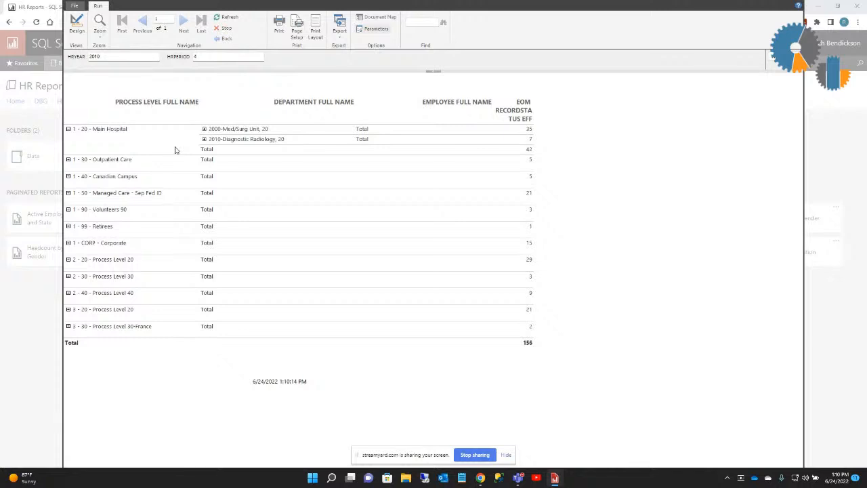
{"action": "left_click", "coordinate": [69, 129]}
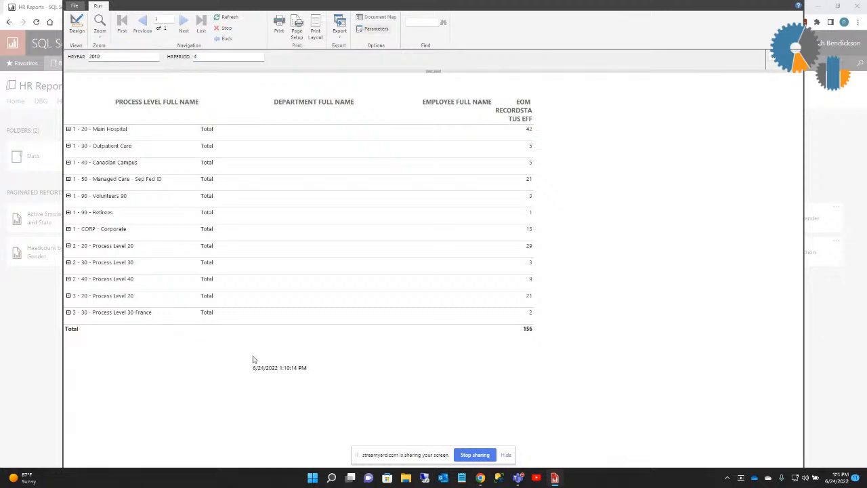
Return to the report design and extend the report body downward to about the 6-inch mark, leaving space below the table.
{"action": "left_click", "coordinate": [76, 26]}
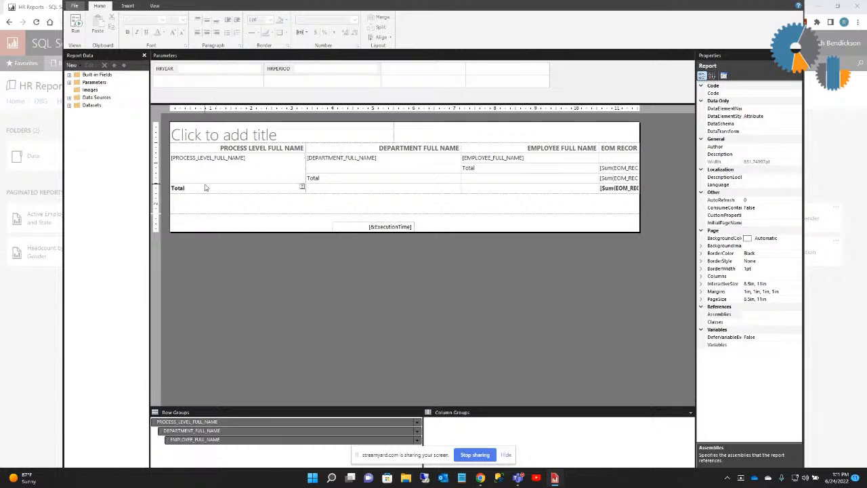
{"action": "left_click_drag", "start_coordinate": [230, 214], "coordinate": [248, 372]}
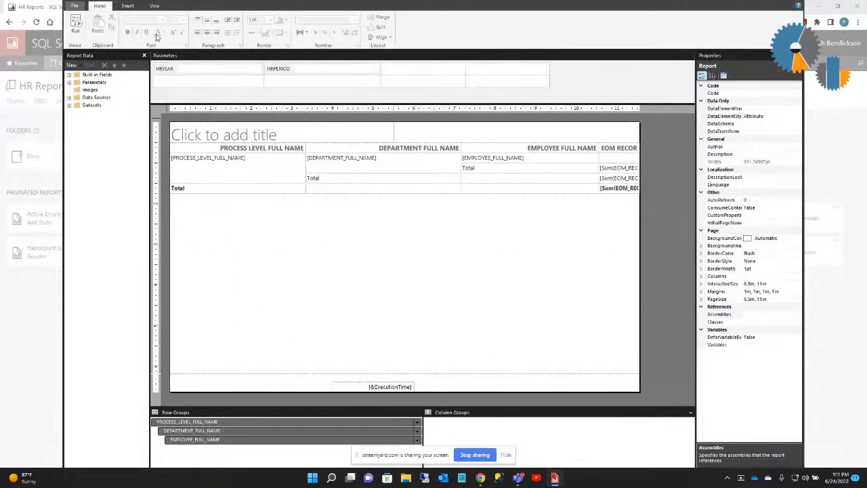
Start a new chart with the Chart Wizard, using DataSet1 and the Column chart type.
{"action": "left_click", "coordinate": [127, 6]}
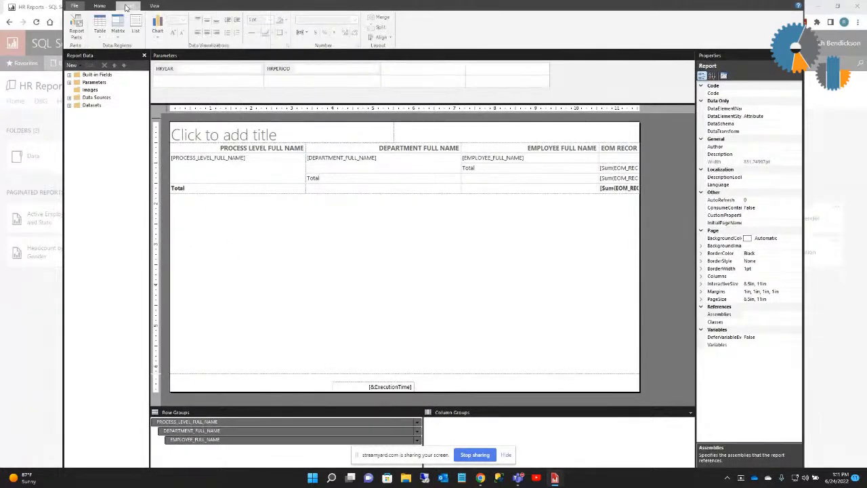
{"action": "left_click", "coordinate": [158, 32]}
{"action": "left_click", "coordinate": [179, 48]}
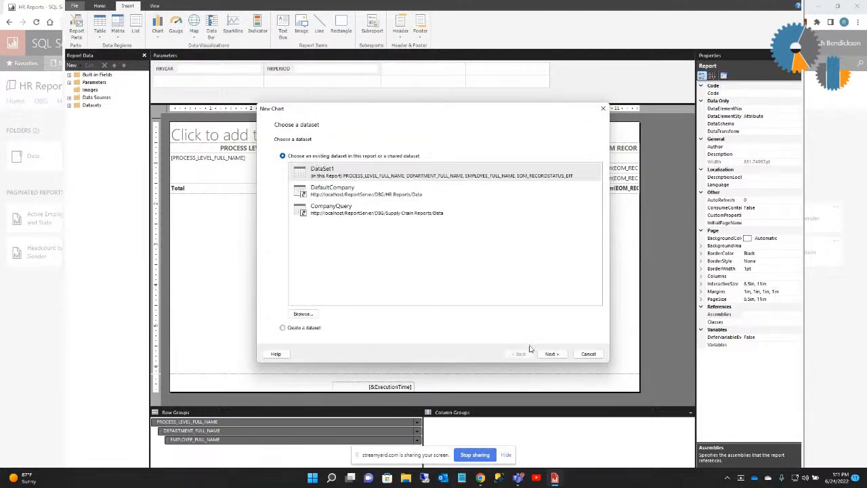
{"action": "left_click", "coordinate": [551, 354]}
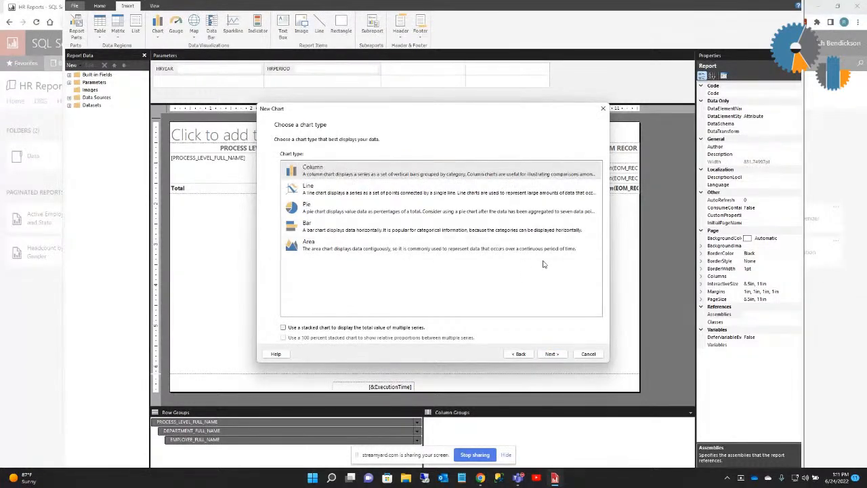
{"action": "left_click", "coordinate": [552, 354]}
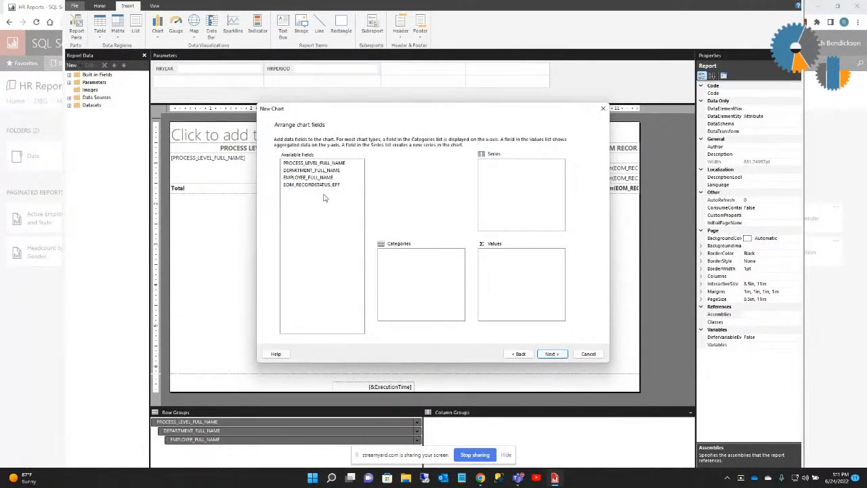
Use PROCESS_LEVEL_FULL_NAME as the chart category and the sum of EOM_RECORDSTATUS_EFF as its value, and finish the chart.
{"action": "left_click", "coordinate": [327, 164]}
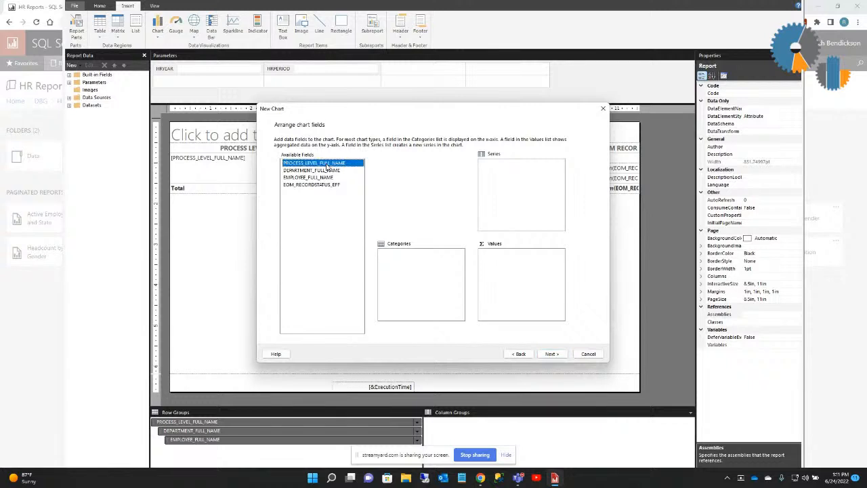
{"action": "left_click_drag", "start_coordinate": [328, 164], "coordinate": [400, 267]}
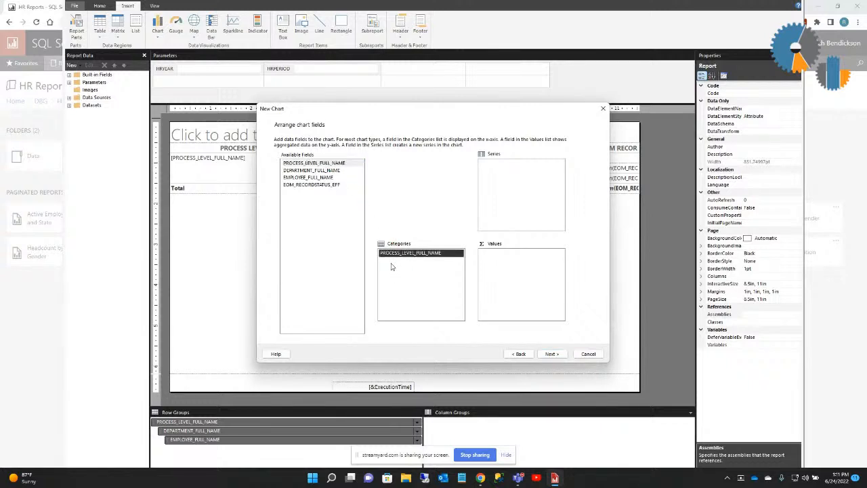
{"action": "left_click", "coordinate": [323, 187]}
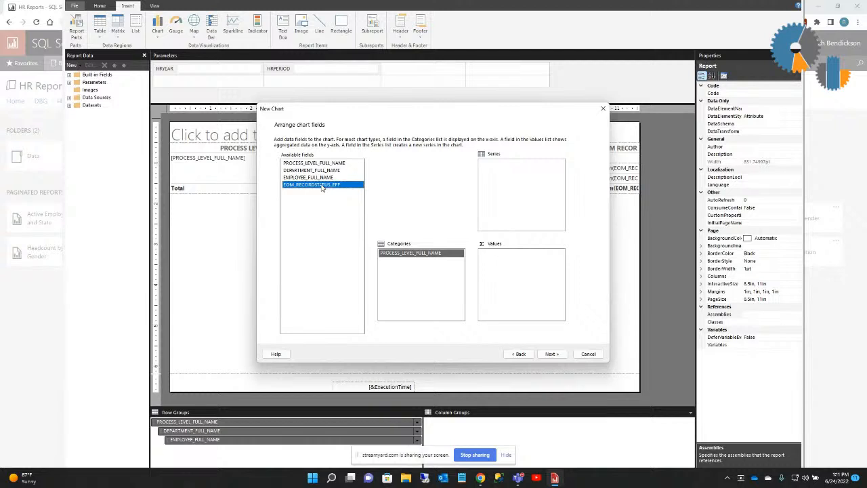
{"action": "left_click_drag", "start_coordinate": [323, 188], "coordinate": [502, 289]}
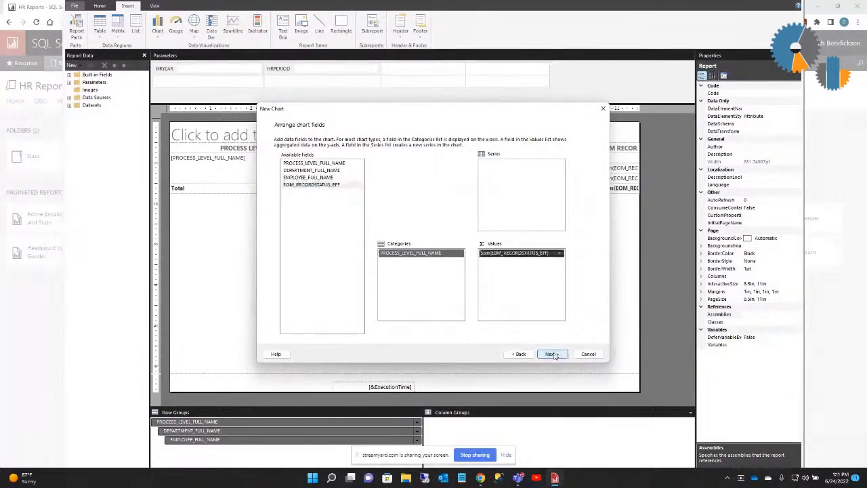
{"action": "left_click", "coordinate": [552, 354]}
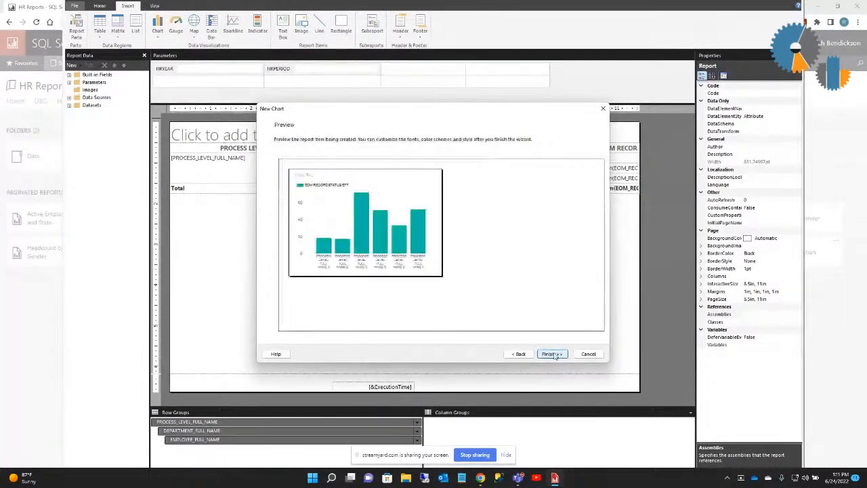
{"action": "left_click", "coordinate": [553, 354]}
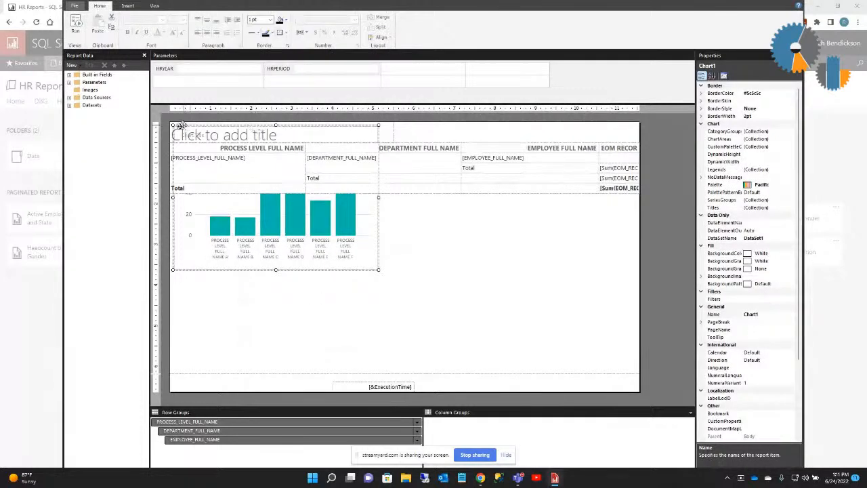
Place the column chart directly below the table and enlarge it down to the footer and across to about the 11-inch mark.
{"action": "left_click_drag", "start_coordinate": [180, 128], "coordinate": [179, 199]}
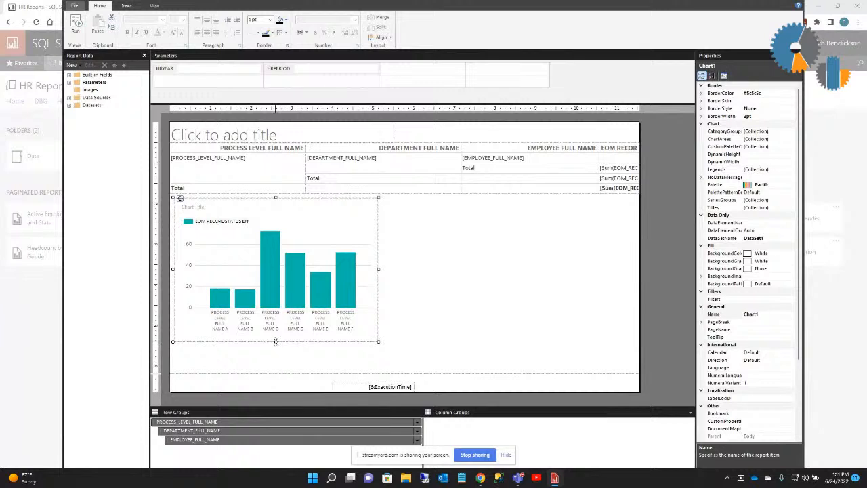
{"action": "left_click_drag", "start_coordinate": [274, 340], "coordinate": [278, 383]}
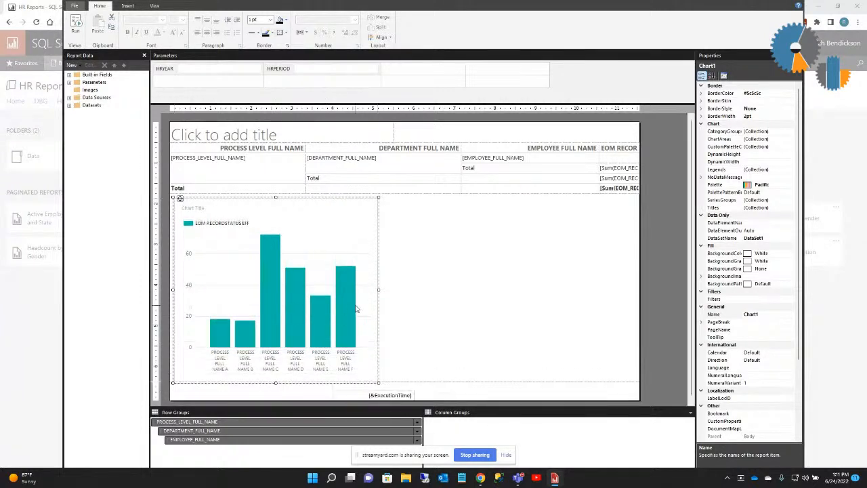
{"action": "left_click_drag", "start_coordinate": [378, 289], "coordinate": [615, 304]}
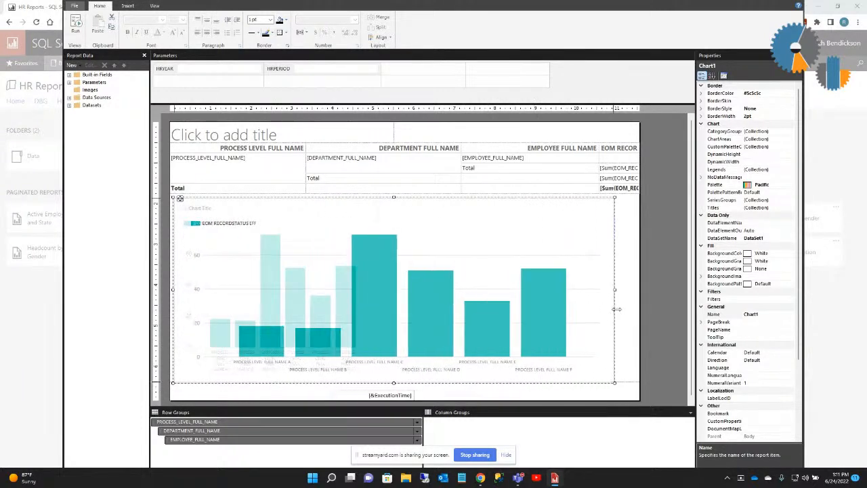
Run the report with HRYEAR 2009 and HRPERIOD 1, and review the table and the column chart beneath it.
{"action": "left_click", "coordinate": [76, 28]}
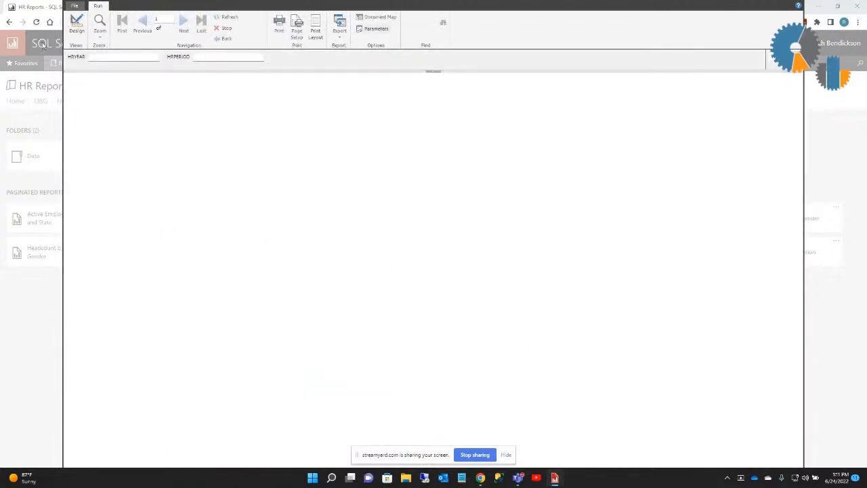
{"action": "left_click", "coordinate": [103, 57]}
{"action": "type", "text": "2"}
{"action": "type", "text": "08"}
{"action": "left_click", "coordinate": [218, 56]}
{"action": "type", "text": "1"}
{"action": "left_click", "coordinate": [772, 56]}
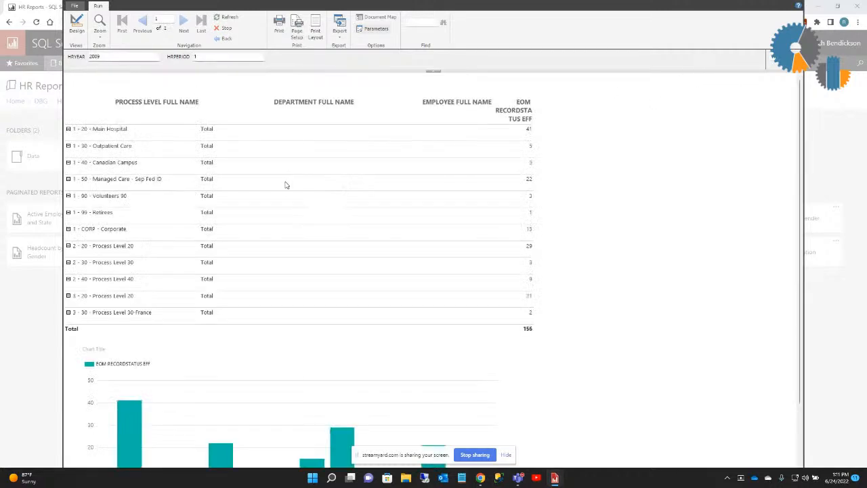
{"action": "scroll", "coordinate": [310, 388], "scroll_direction": "down", "scroll_amount": 2}
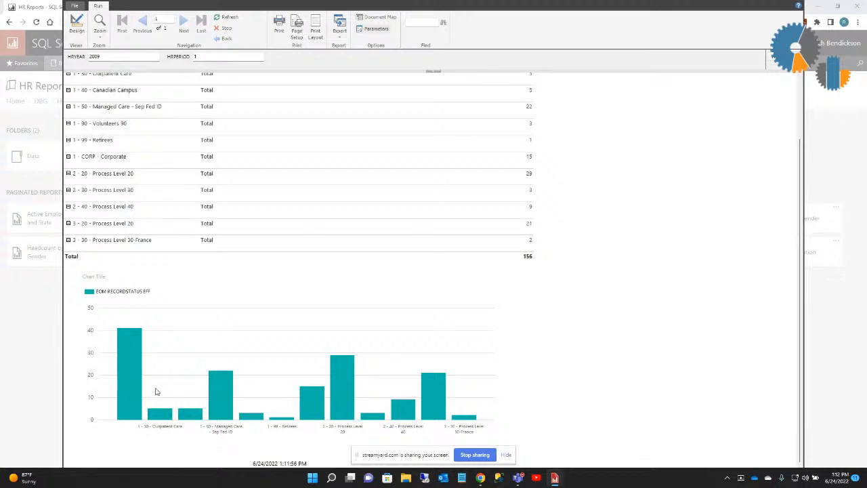
{"action": "mouse_move", "coordinate": [347, 358]}
{"action": "scroll", "coordinate": [347, 358], "scroll_direction": "up", "scroll_amount": 3}
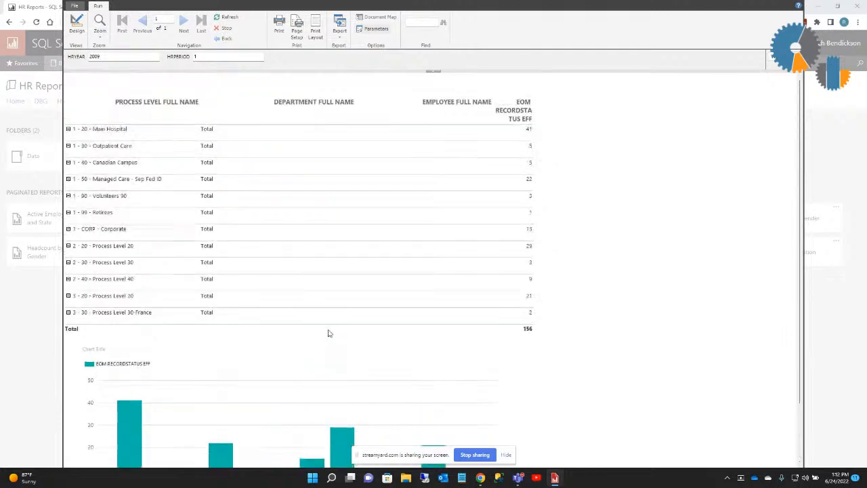
Return to the report design and set the report title to "My Headcount Report".
{"action": "left_click", "coordinate": [77, 25]}
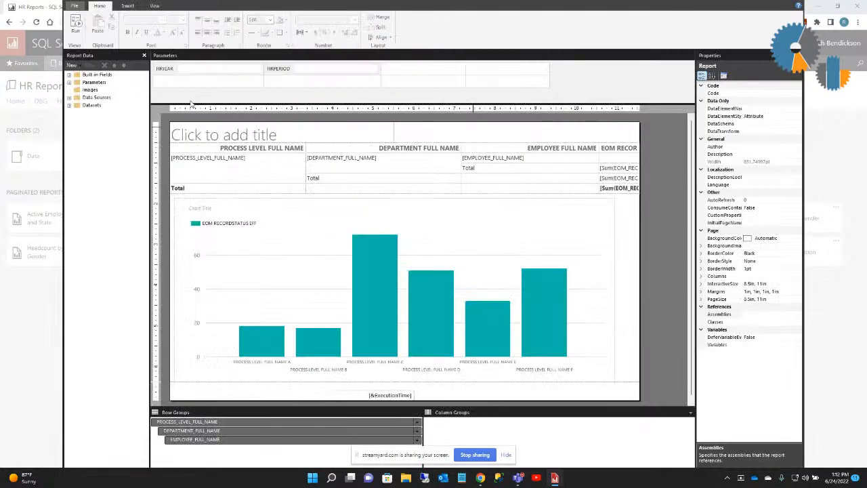
{"action": "left_click", "coordinate": [240, 134]}
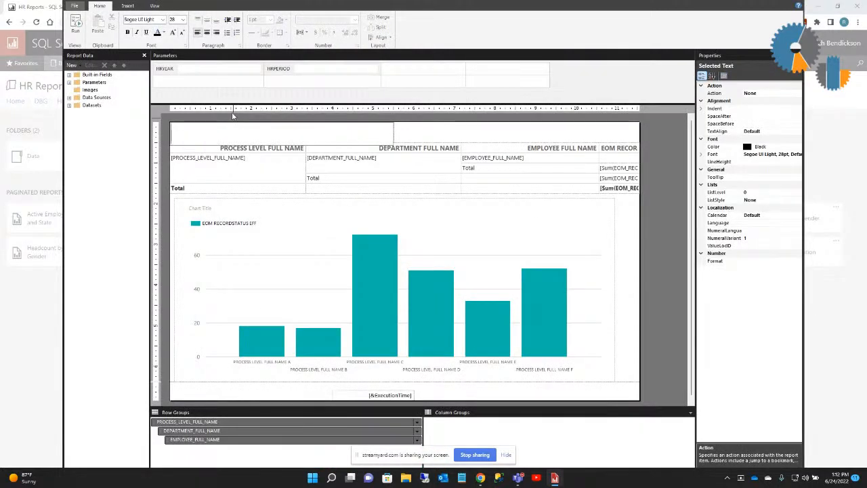
{"action": "type", "text": "My Headcount Report"}
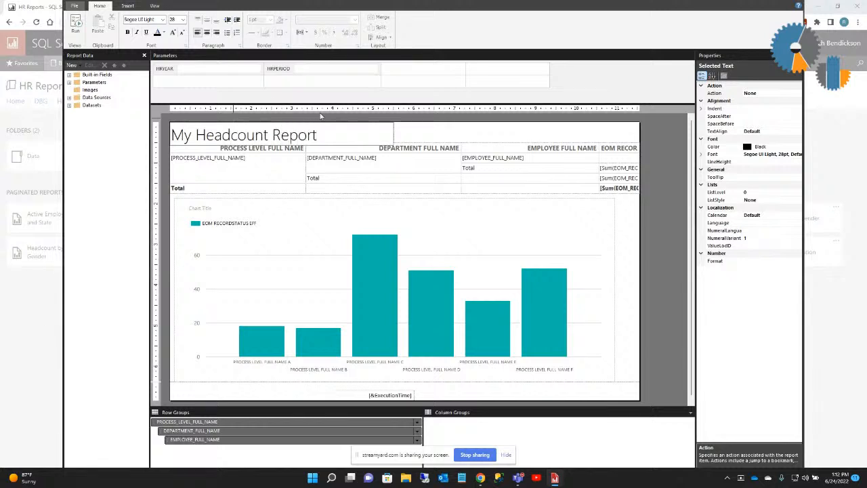
{"action": "left_click", "coordinate": [451, 131]}
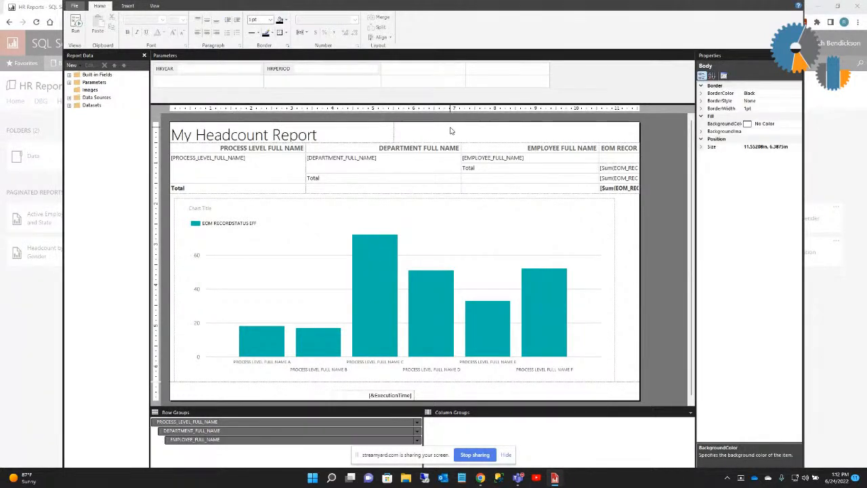